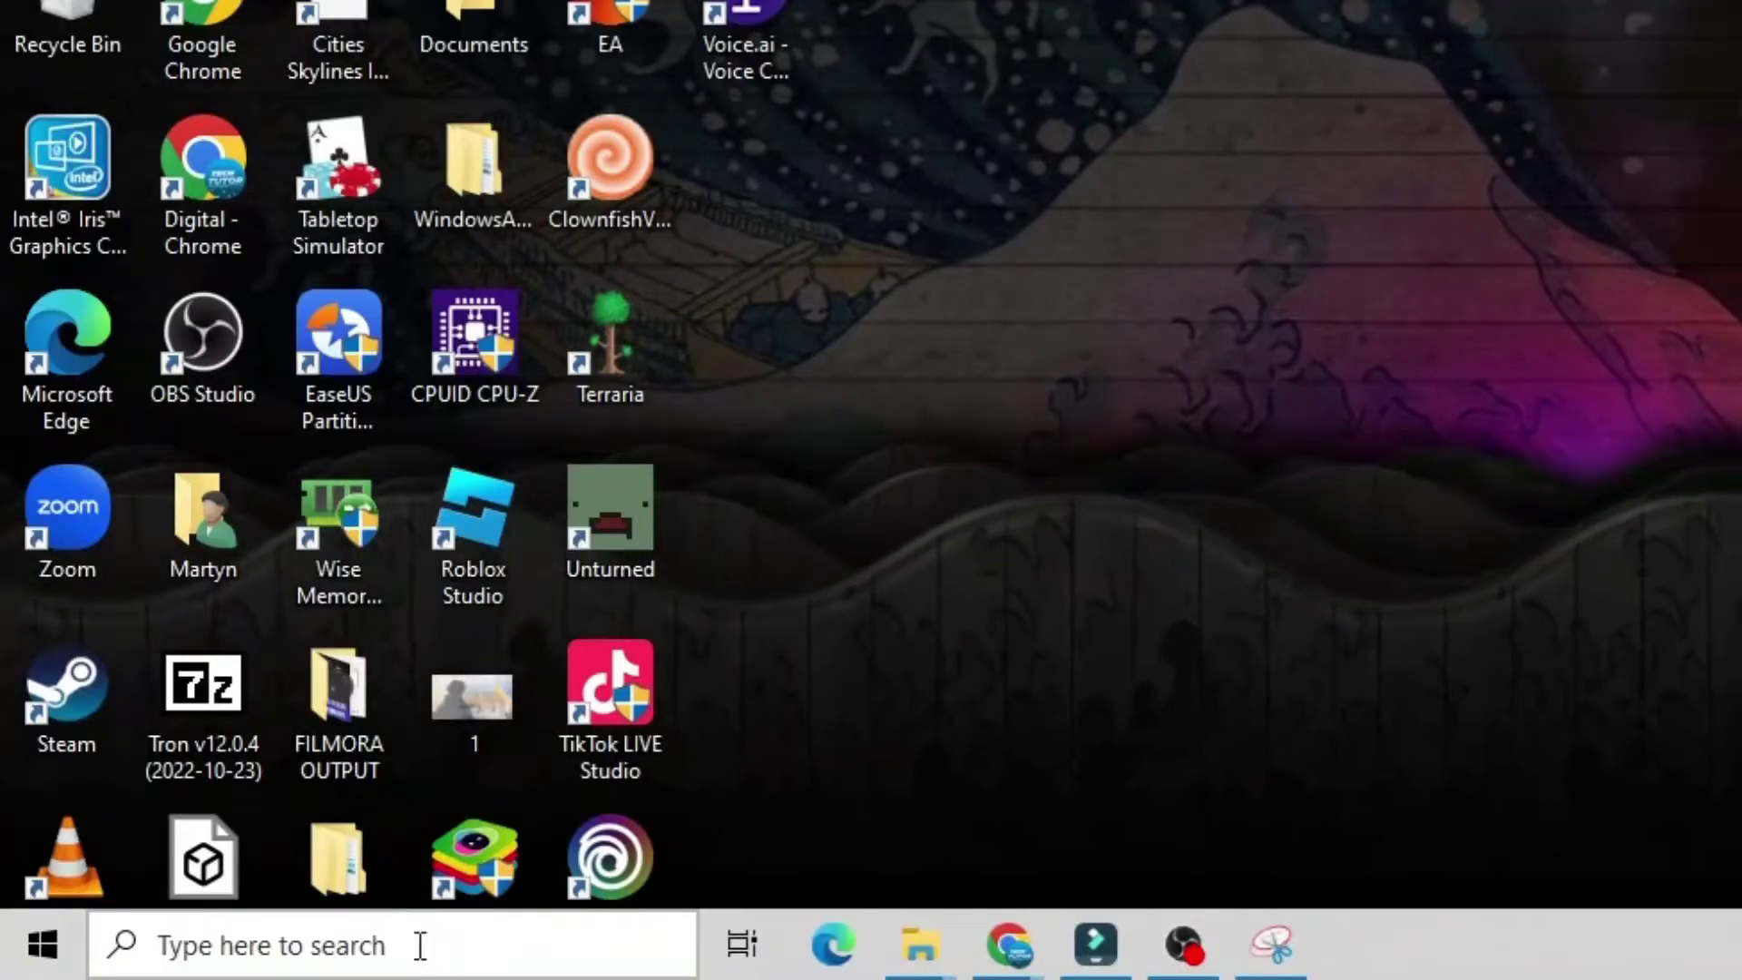
# Step: Run %localappdata% from the Run dialog to open the AppData\Local folder
pyautogui.click(421, 946)
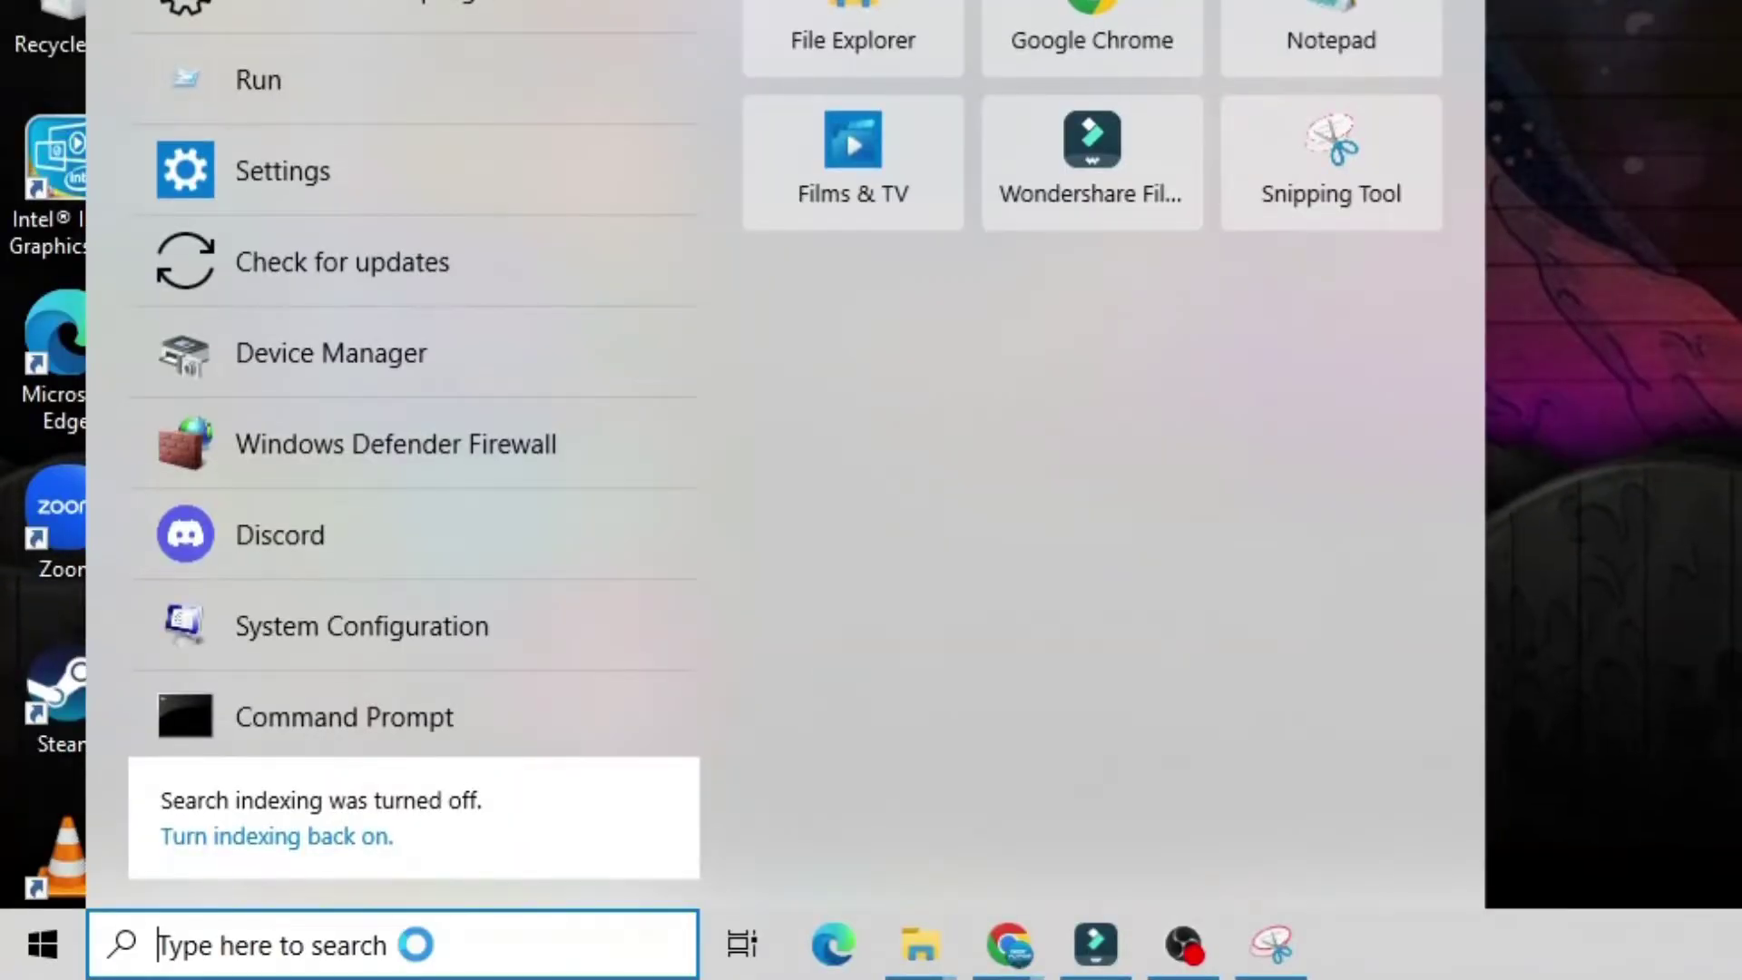
pyautogui.write('run')
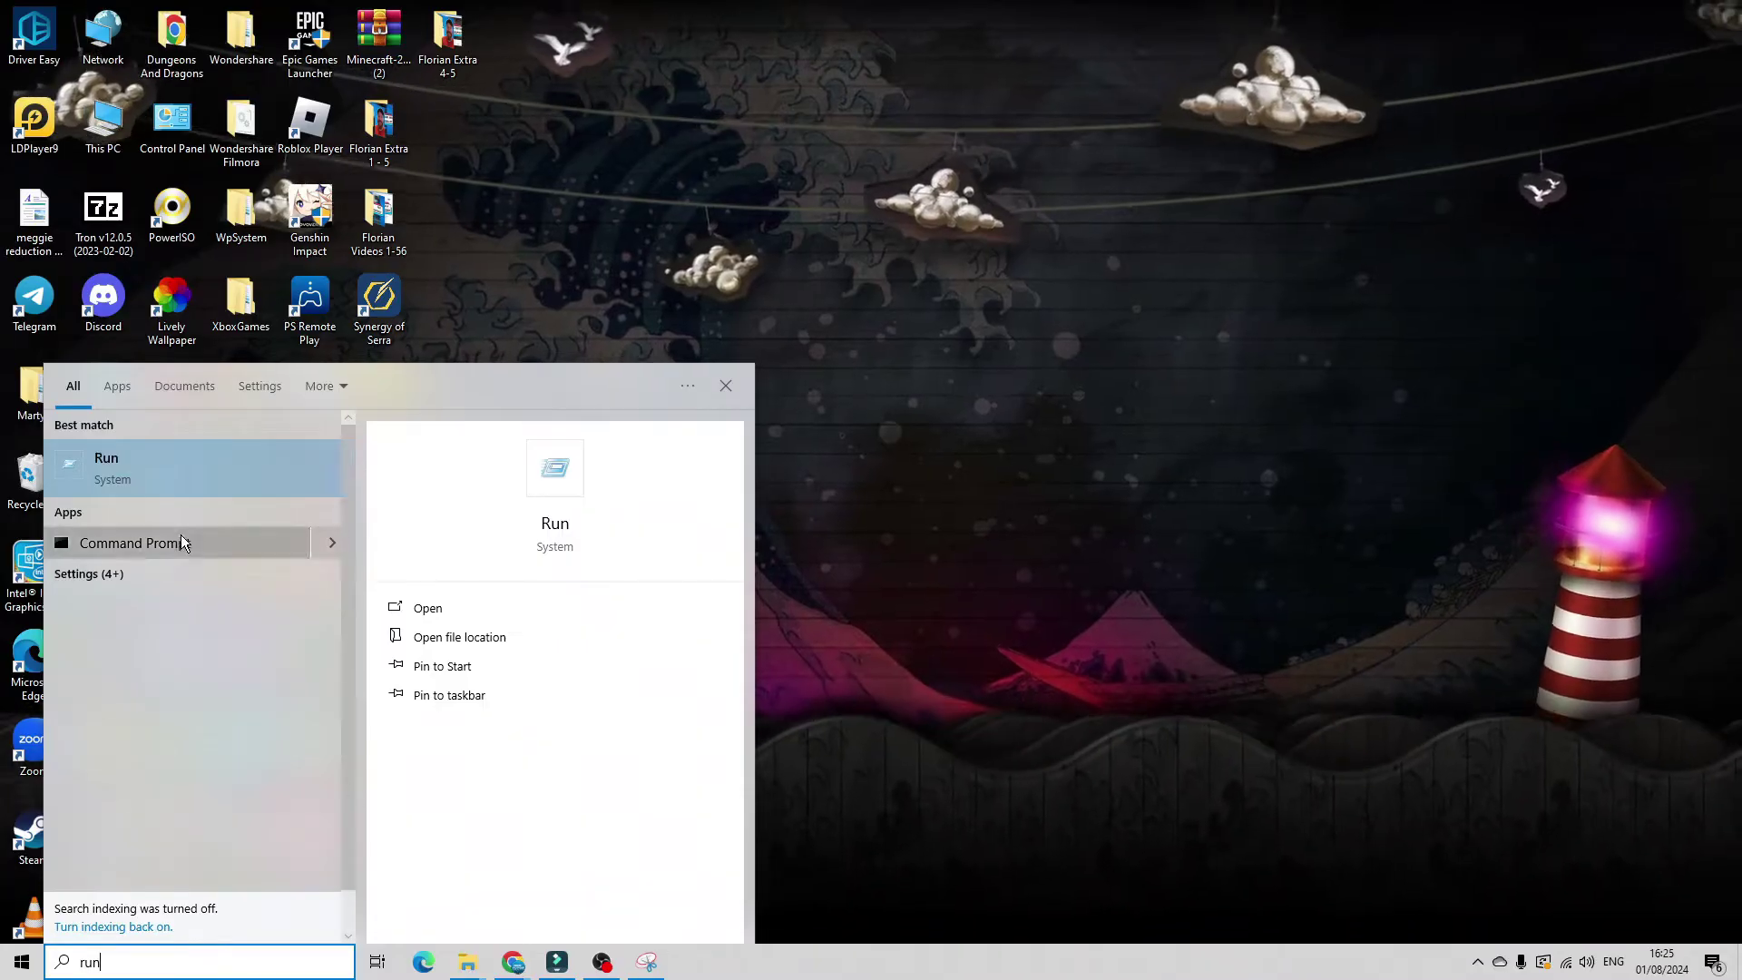
pyautogui.click(162, 486)
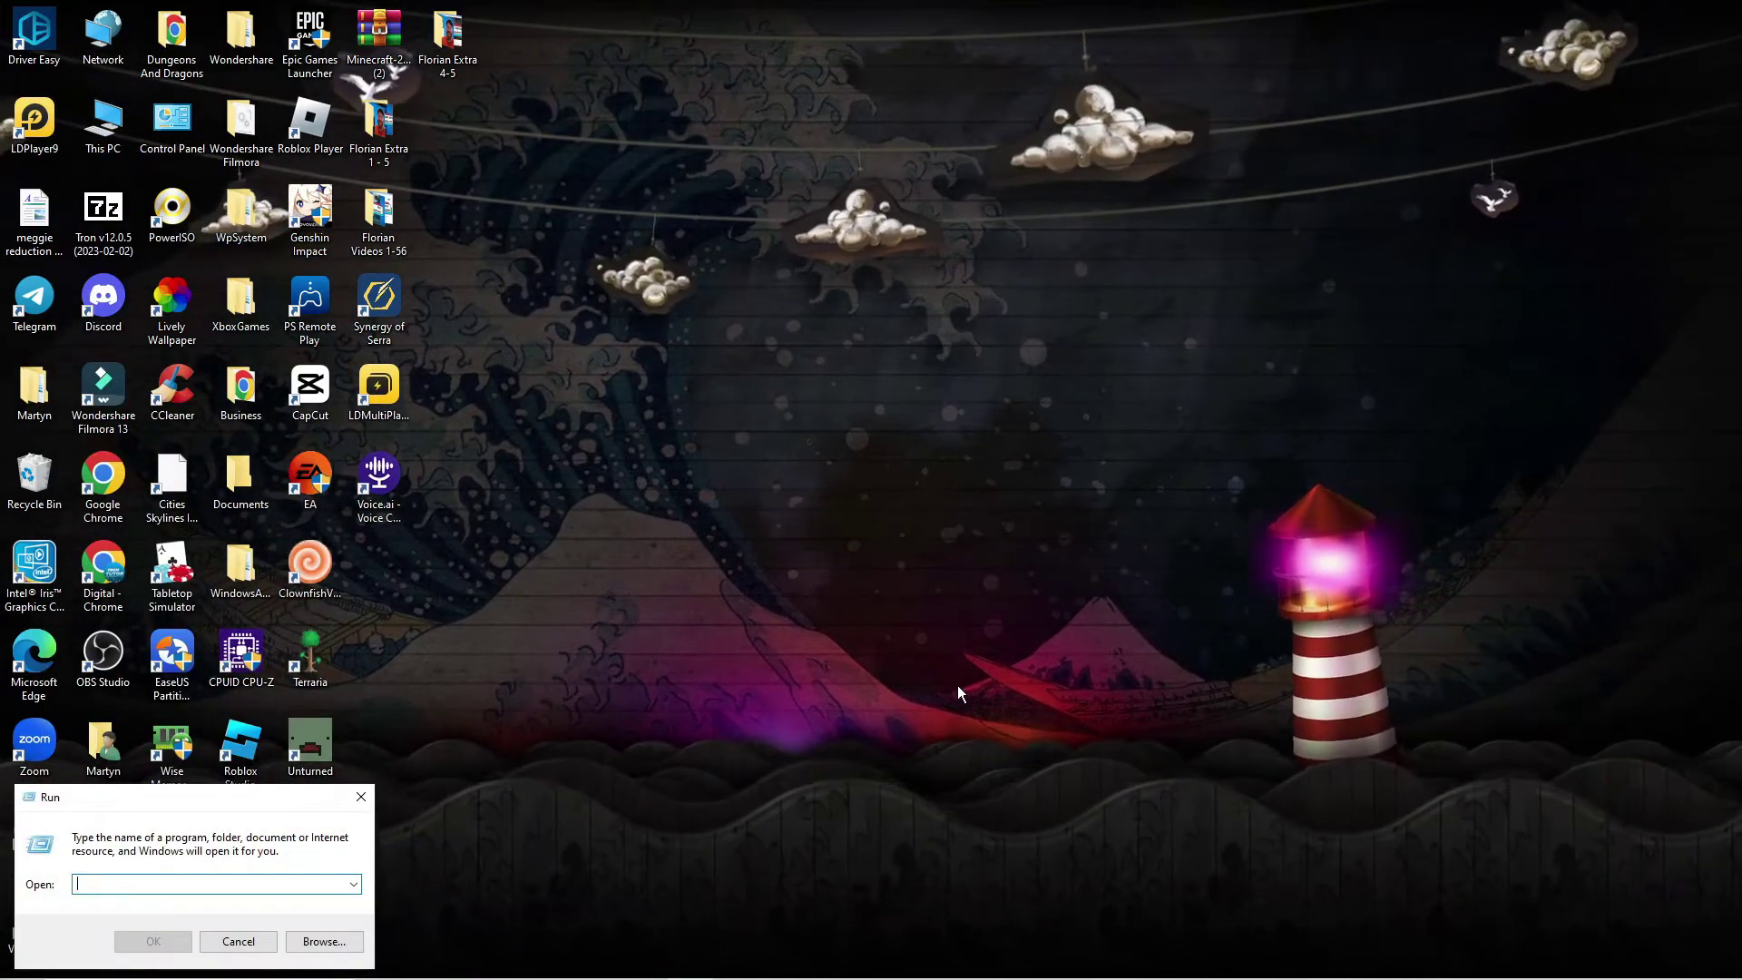
pyautogui.write('%localappa')
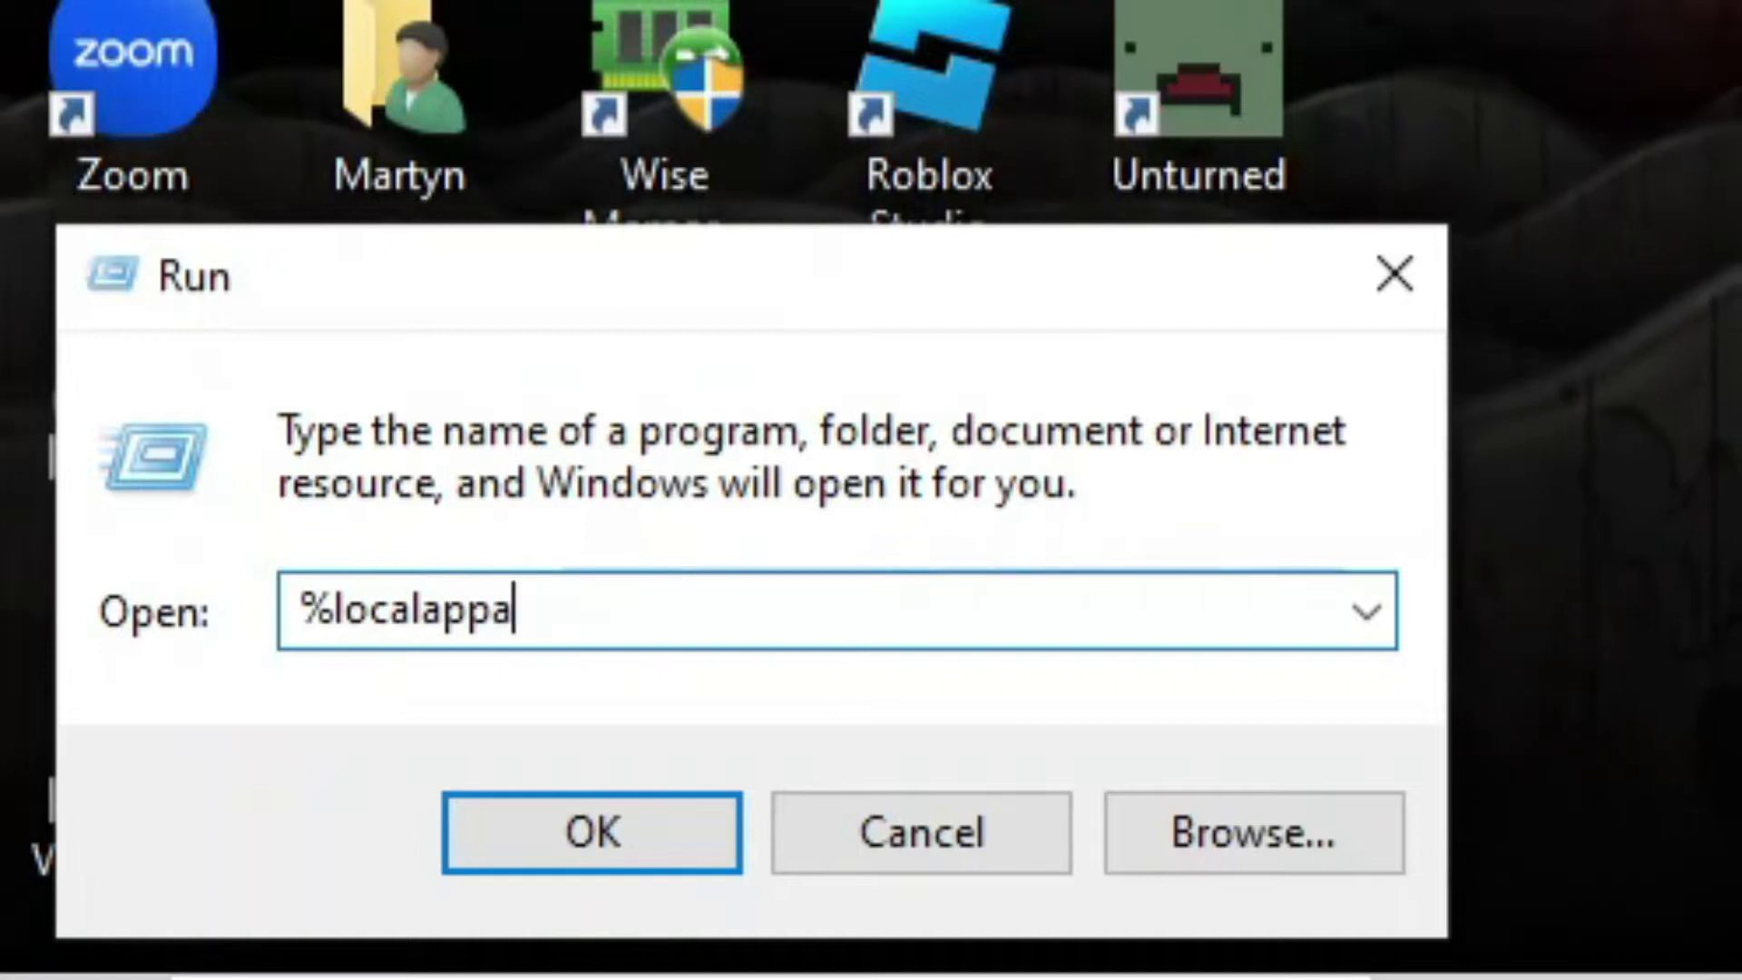
pyautogui.press('BackSpace')
pyautogui.write('data%')
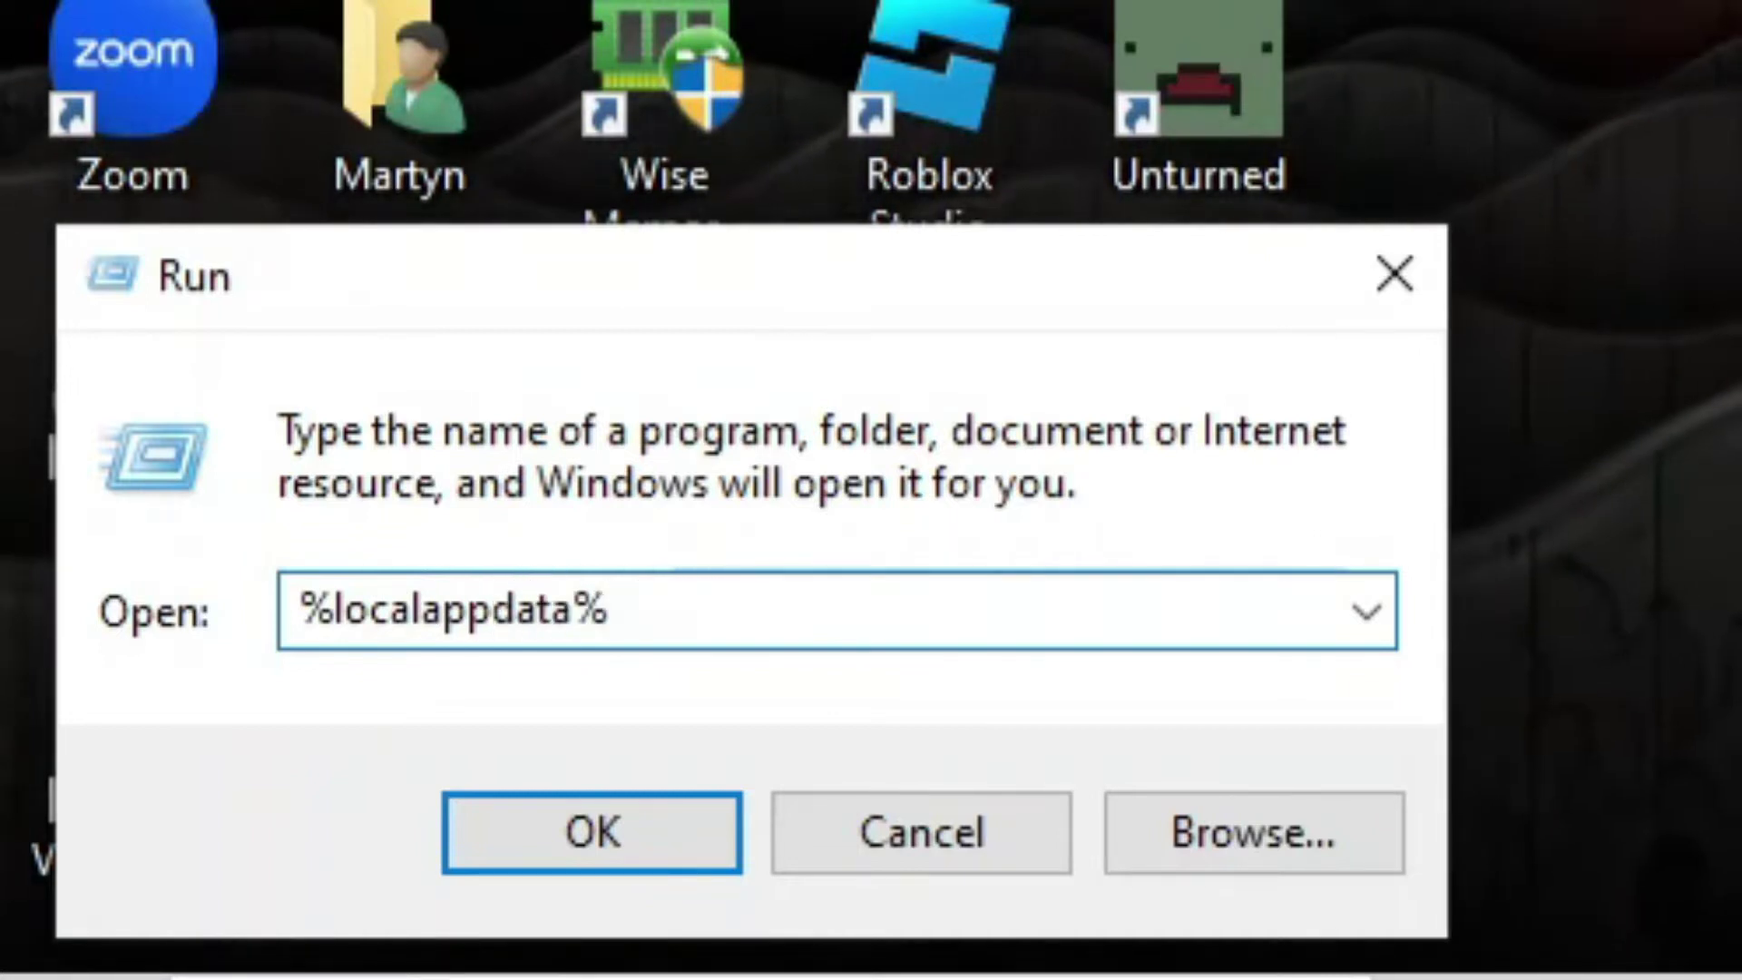
pyautogui.press('Return')
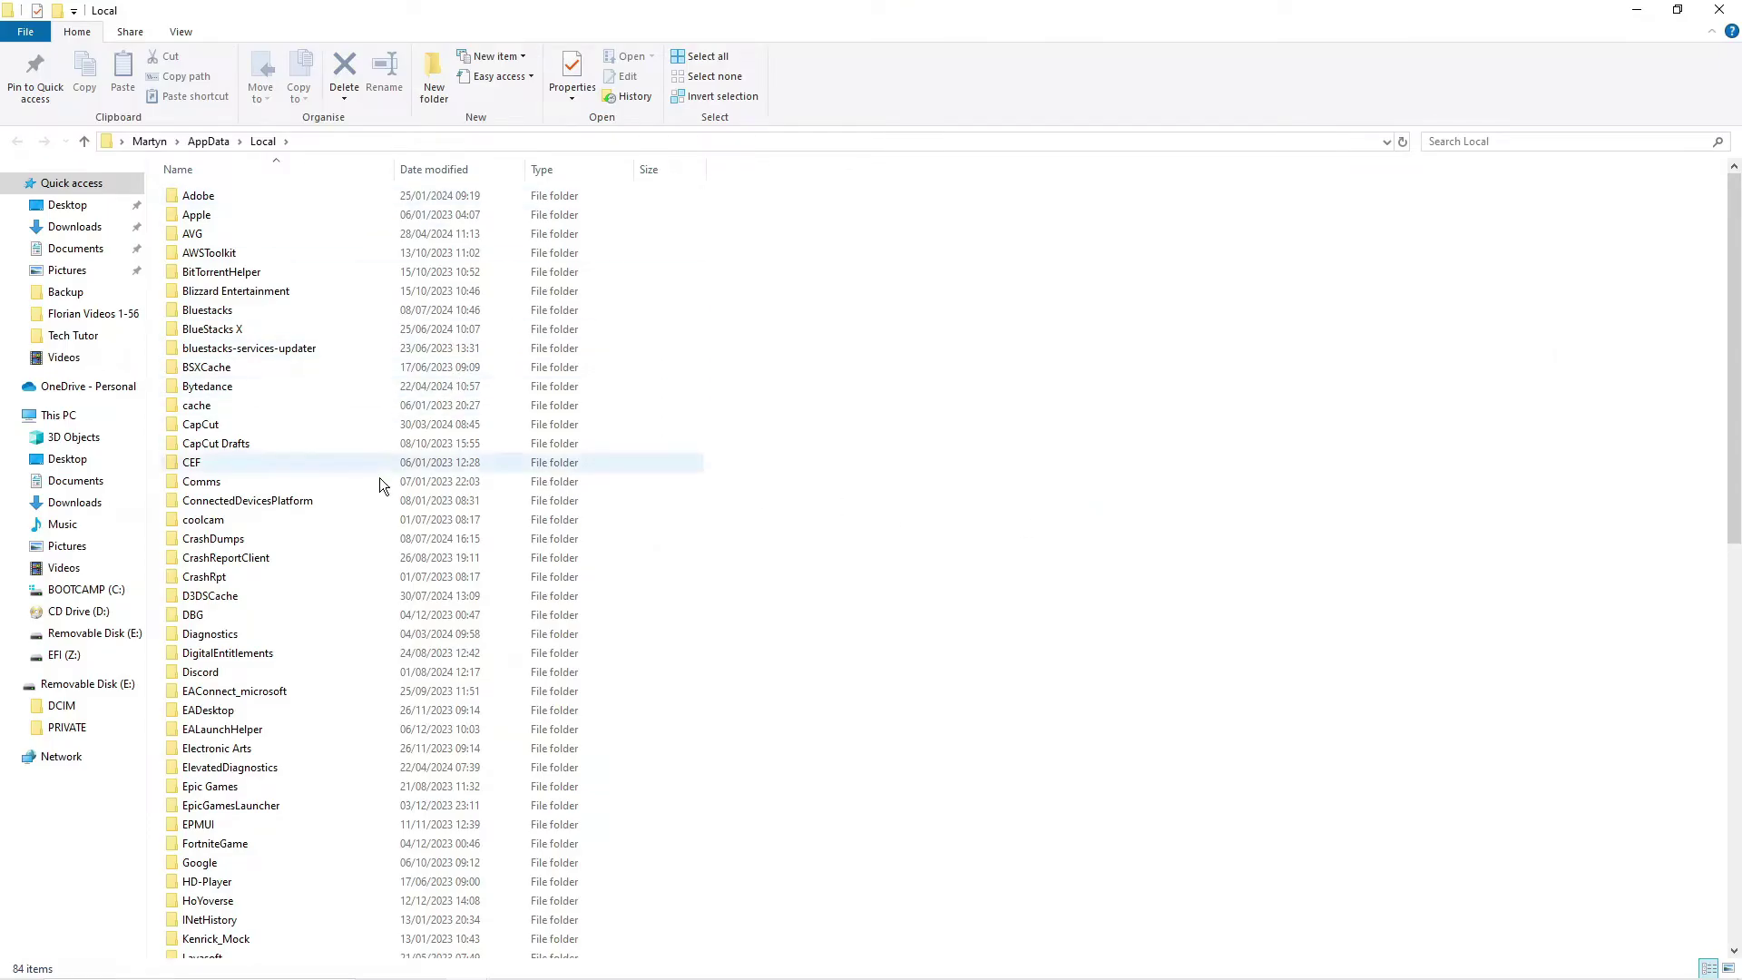
# Step: Browse into EpicGamesLauncher\Saved, then close File Explorer
pyautogui.doubleClick(312, 800)
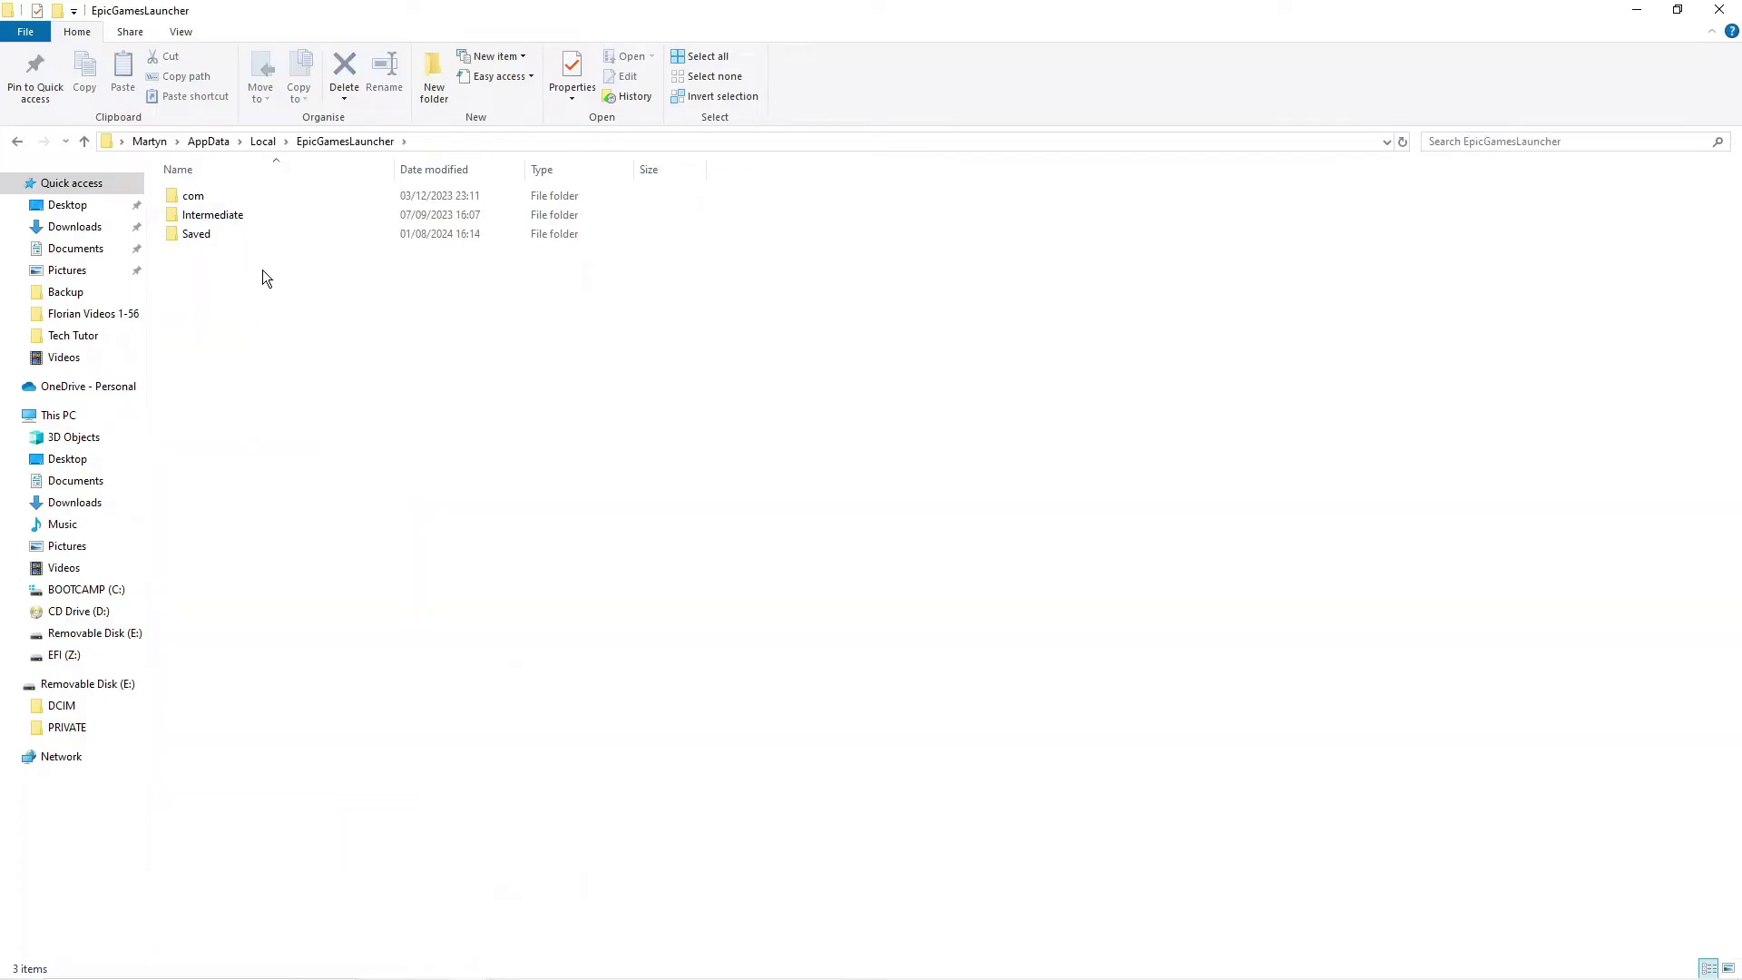
pyautogui.doubleClick(241, 231)
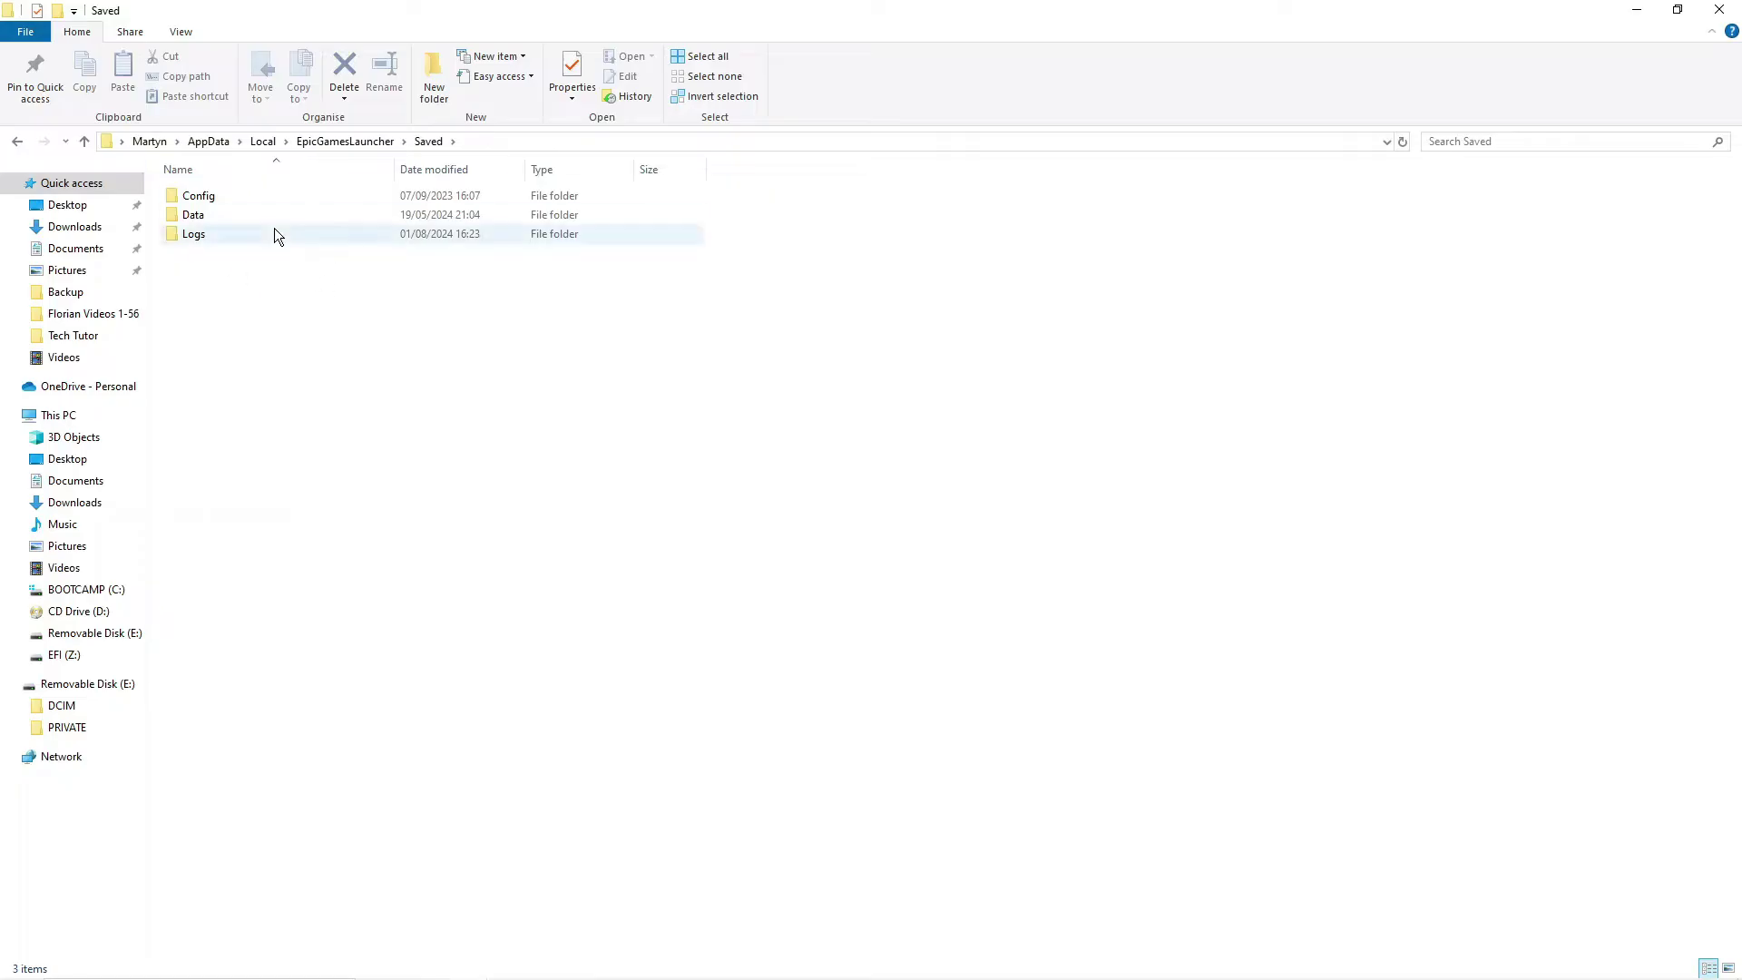
pyautogui.click(1716, 11)
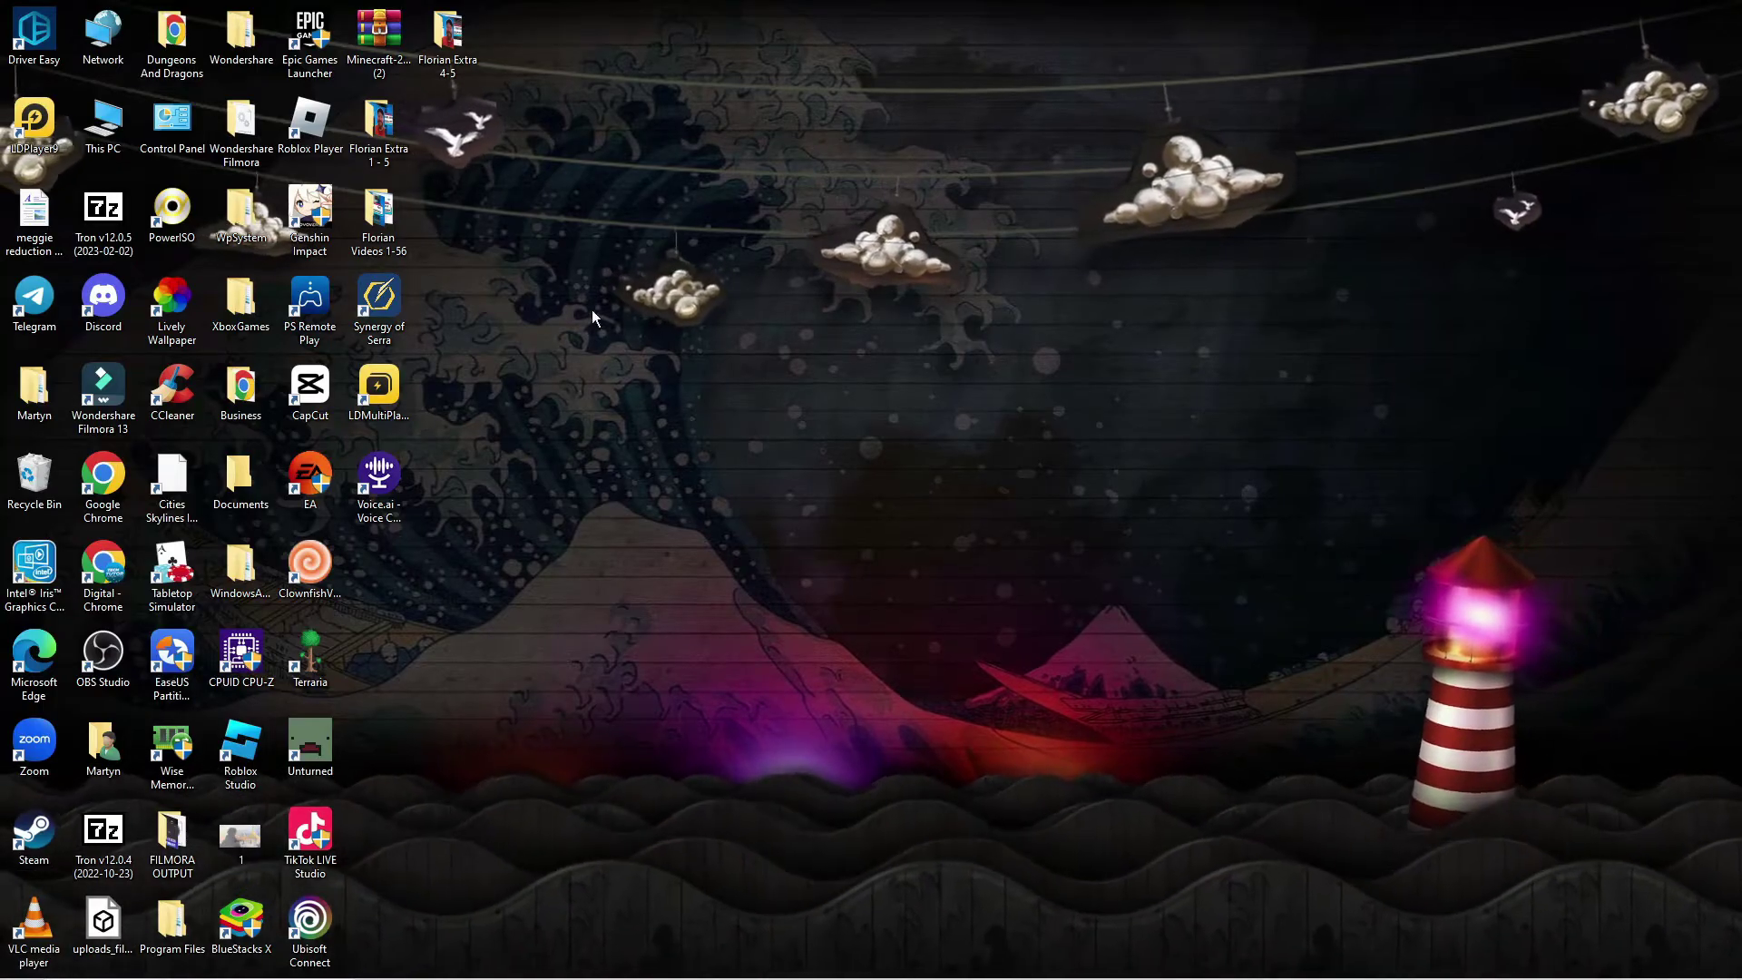
# Step: Enable 'Run this program as an administrator' in the Epic Games Launcher shortcut's Compatibility properties
pyautogui.rightClick(320, 55)
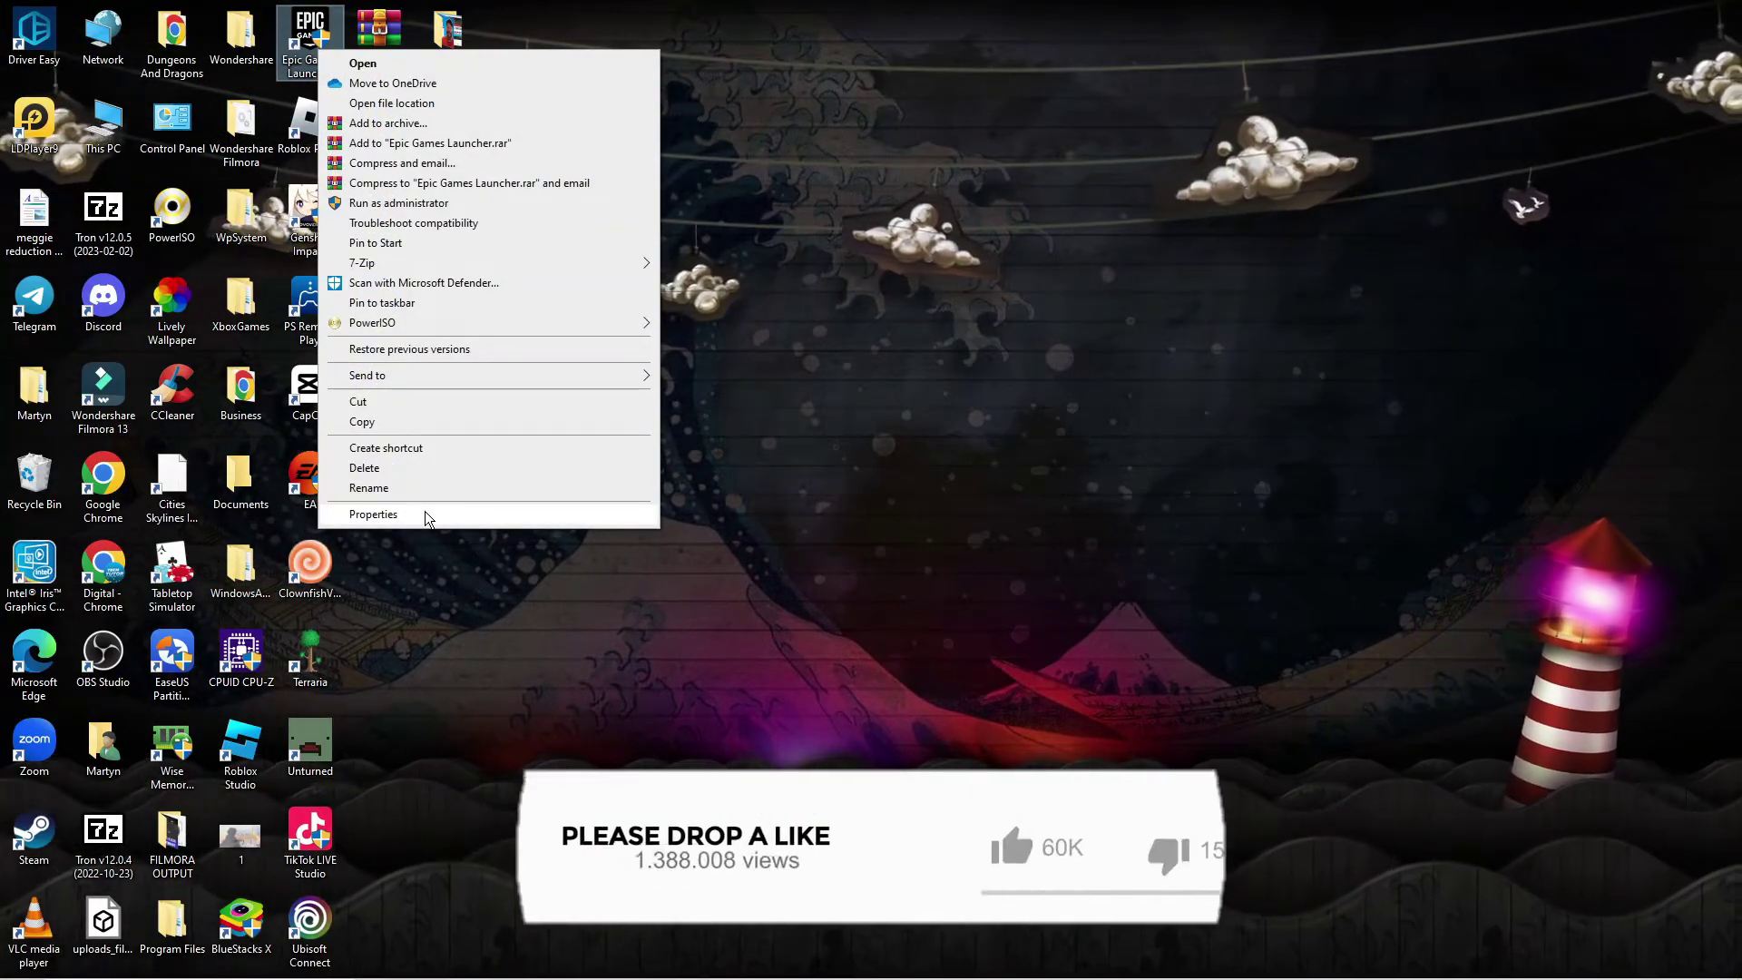
pyautogui.click(425, 513)
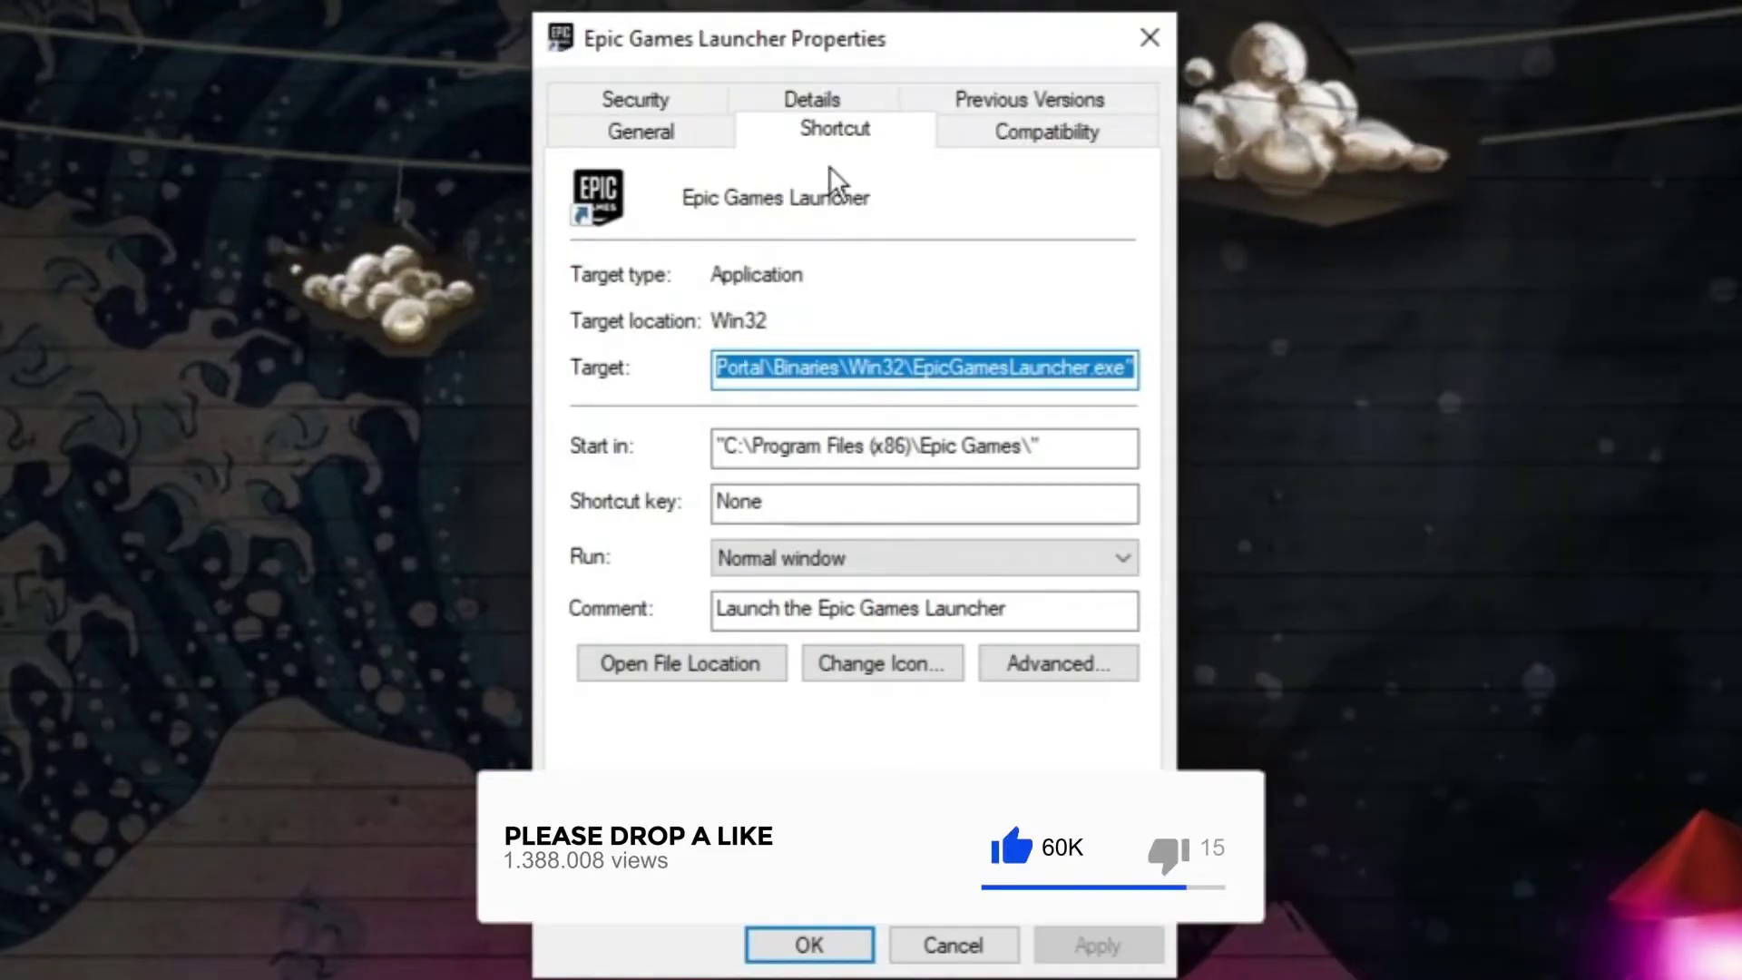
pyautogui.click(1032, 137)
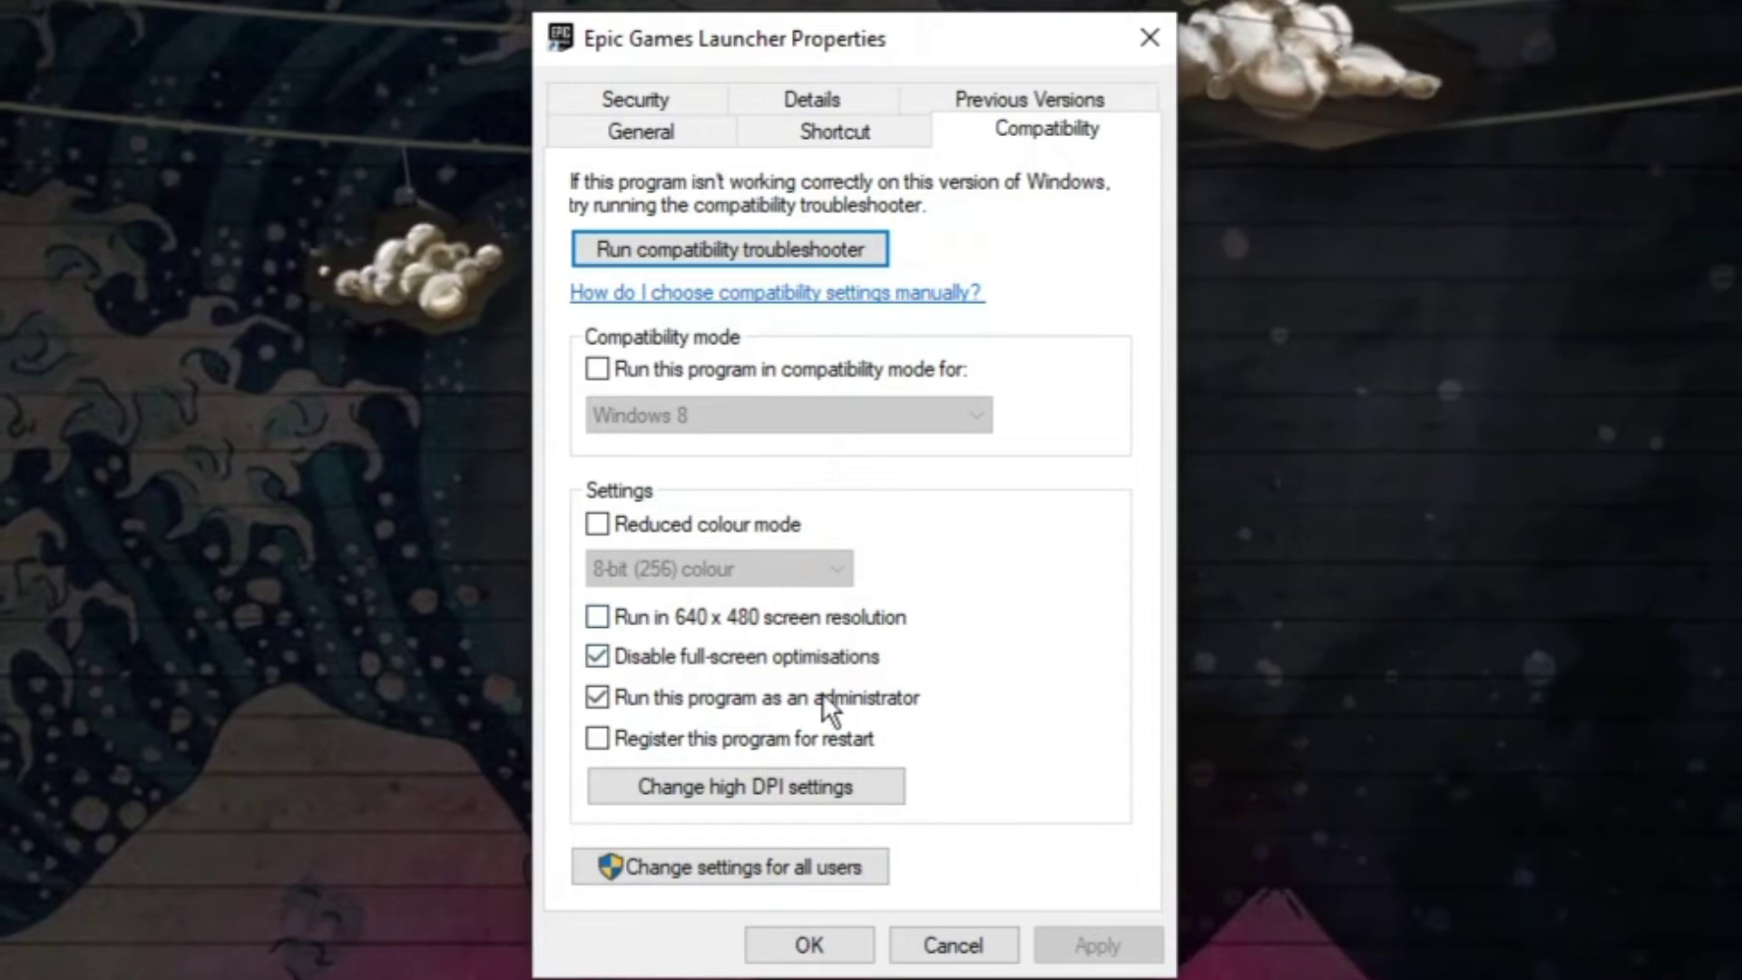
pyautogui.click(848, 941)
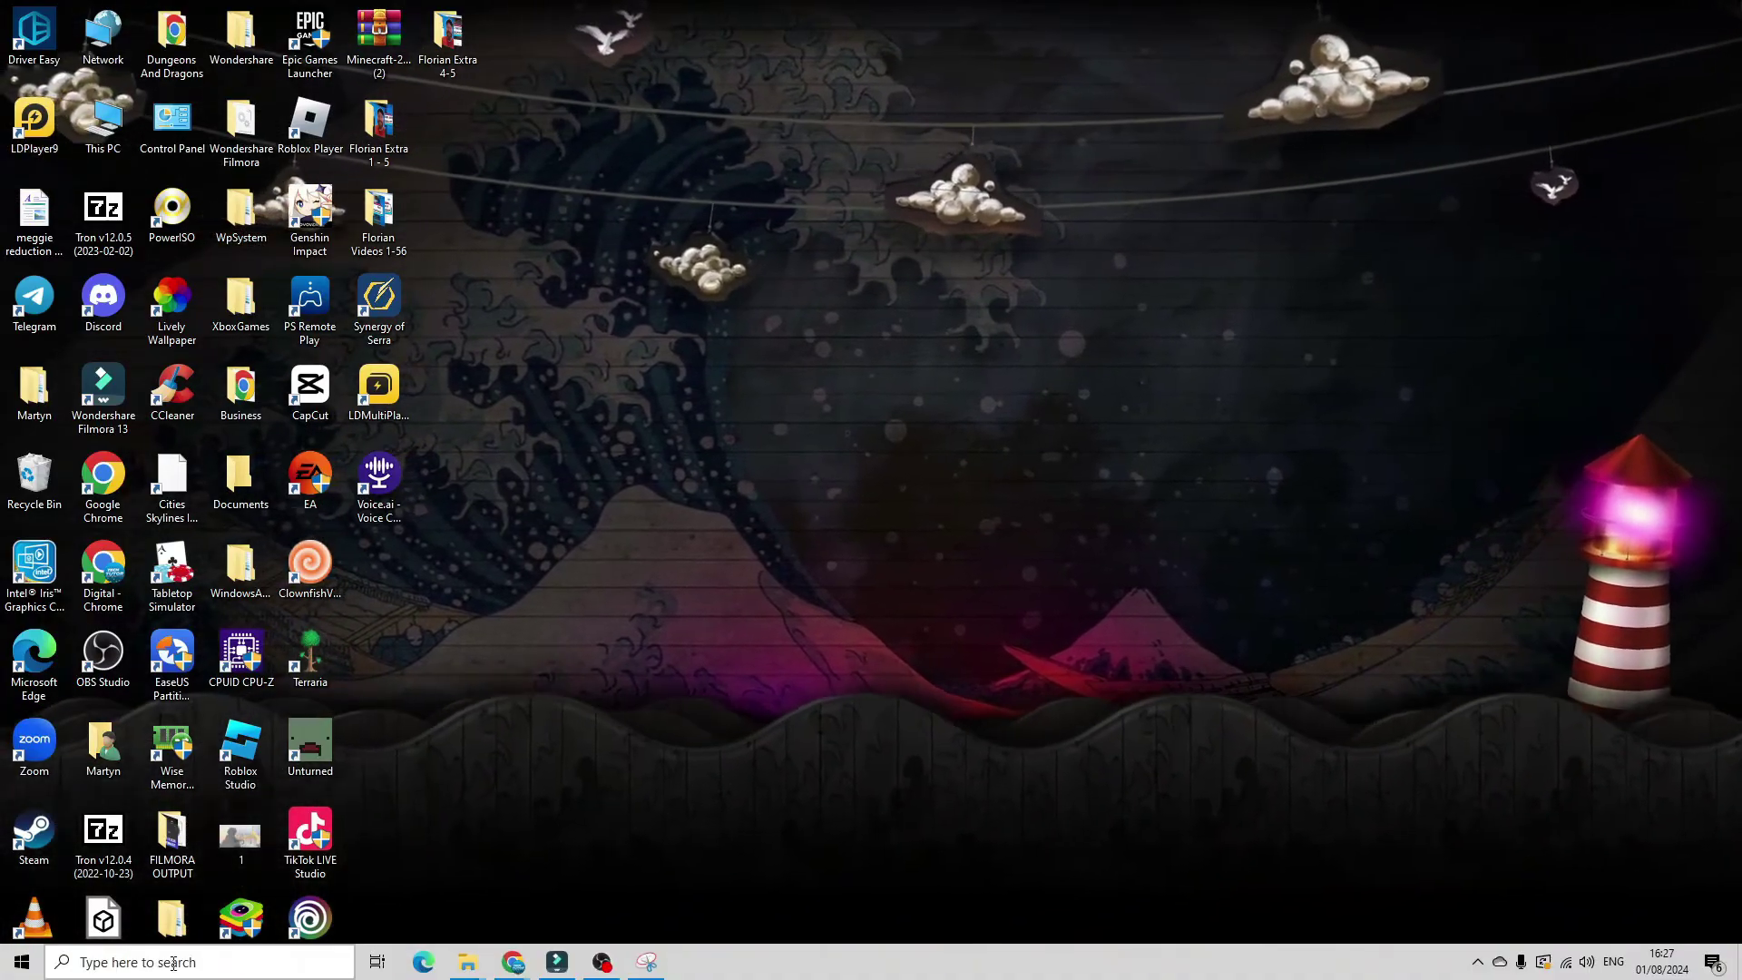
# Step: Open Device Manager from Windows search
pyautogui.click(173, 962)
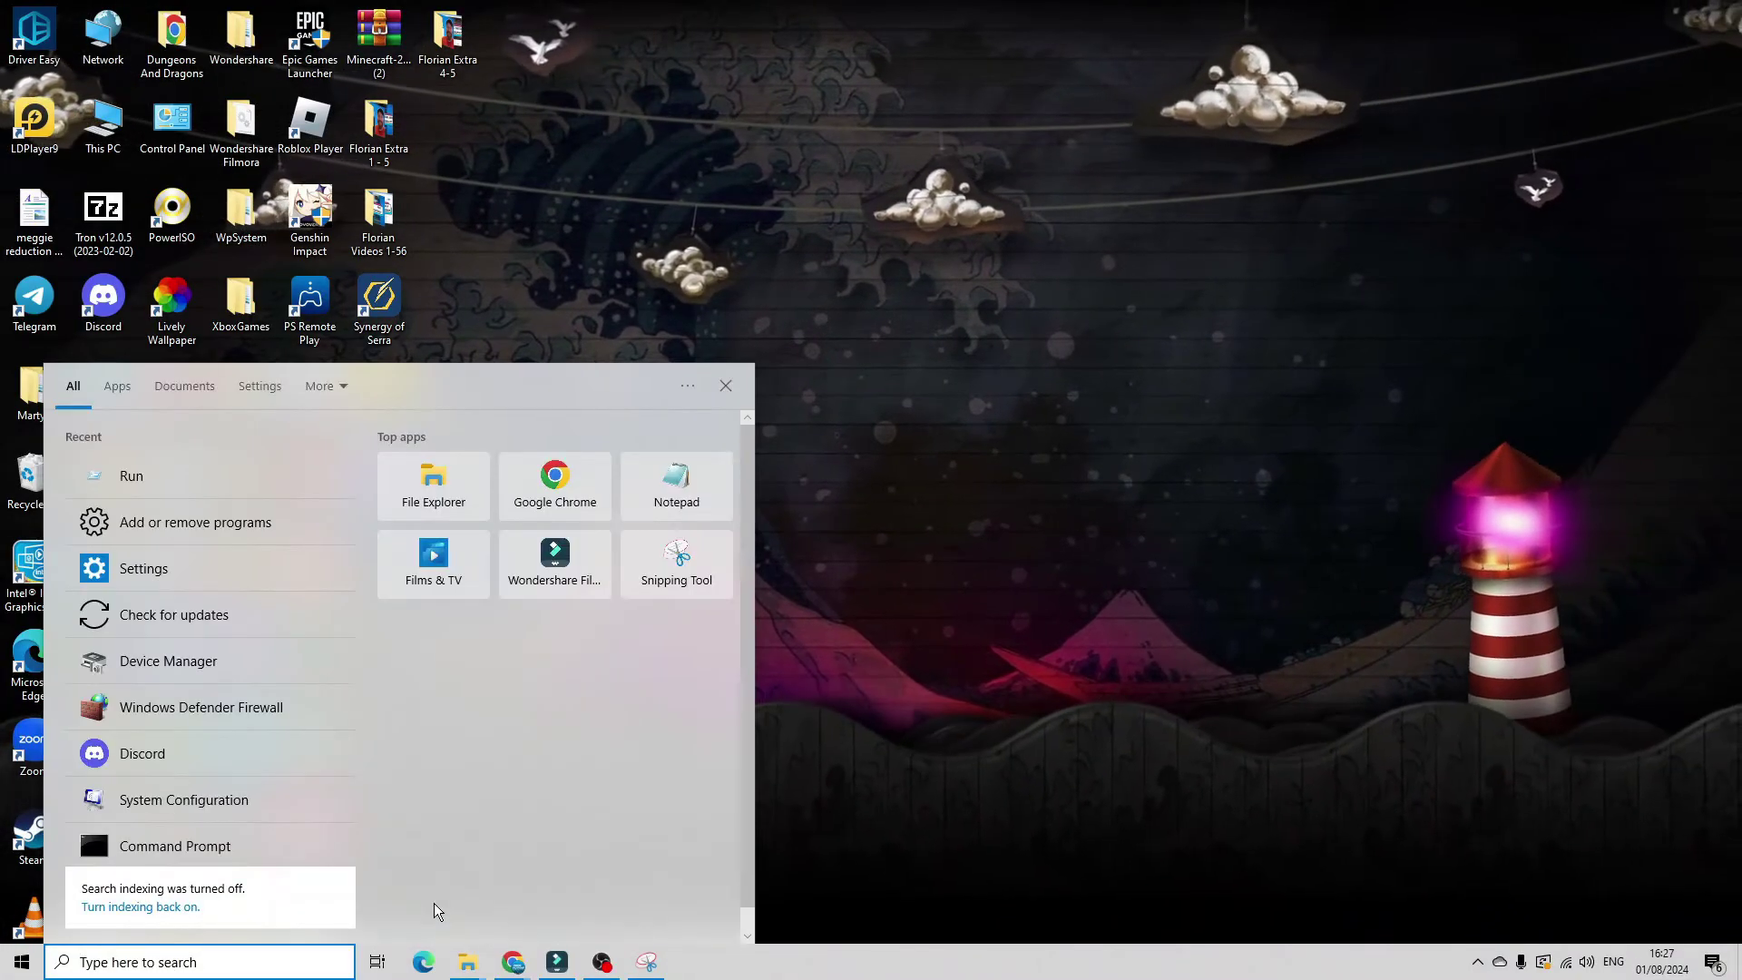
pyautogui.write('devie manager')
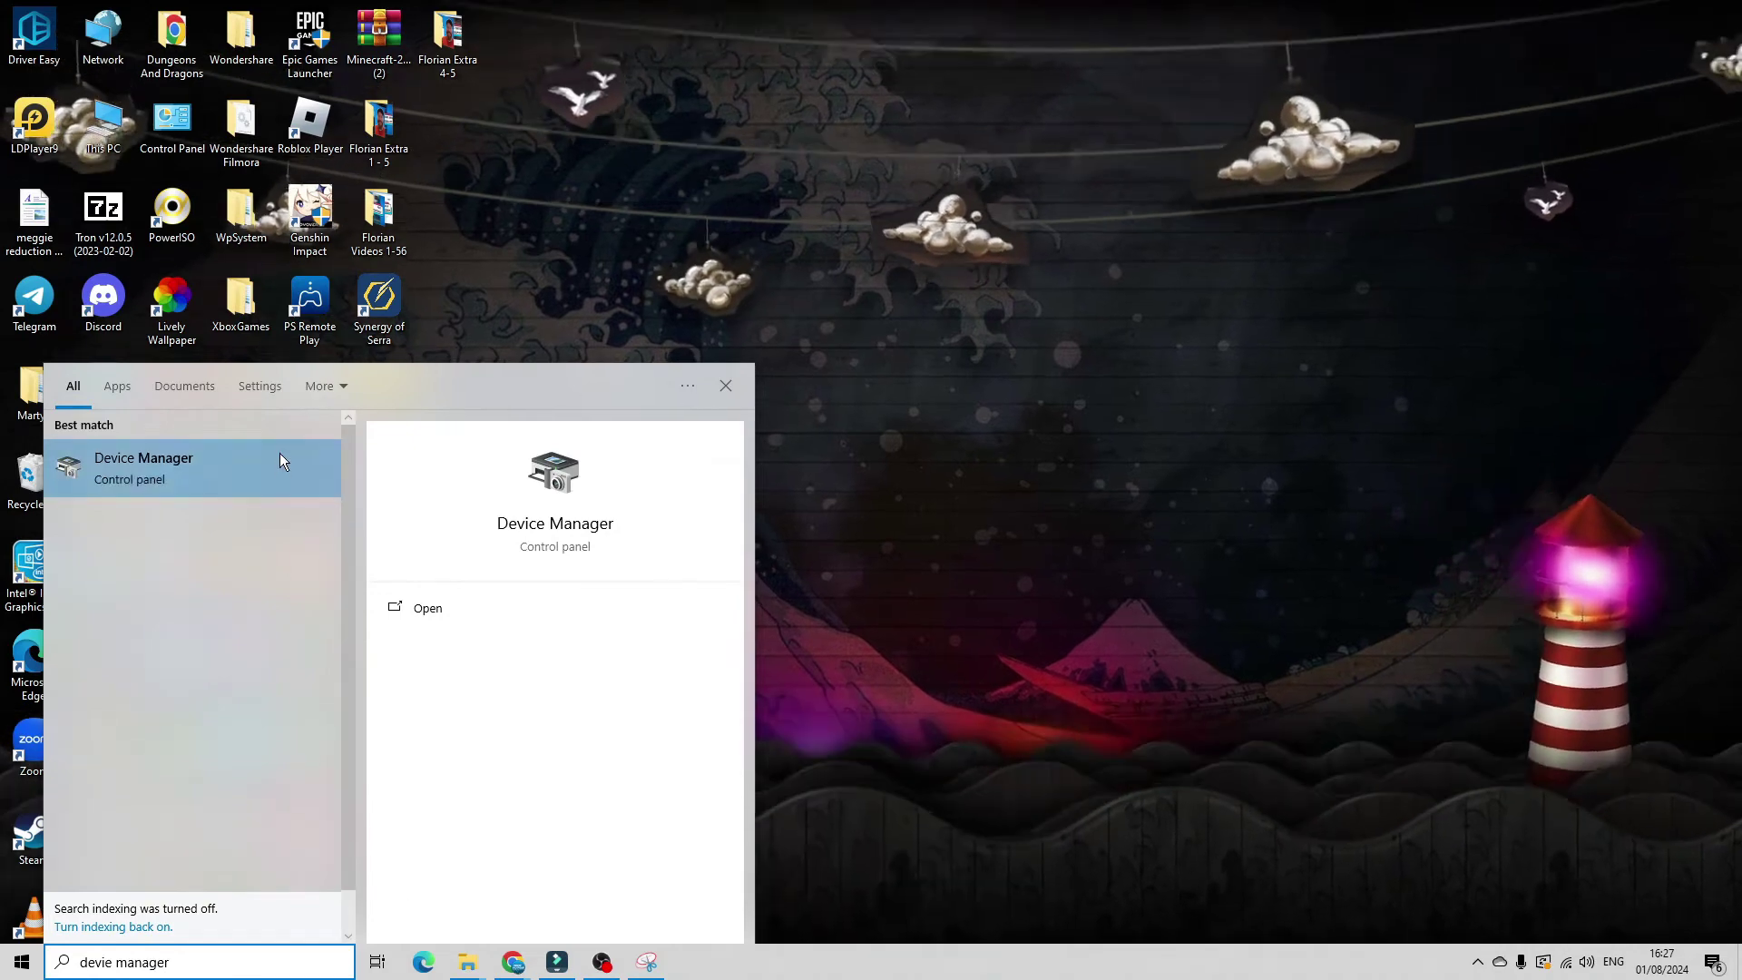
pyautogui.click(183, 461)
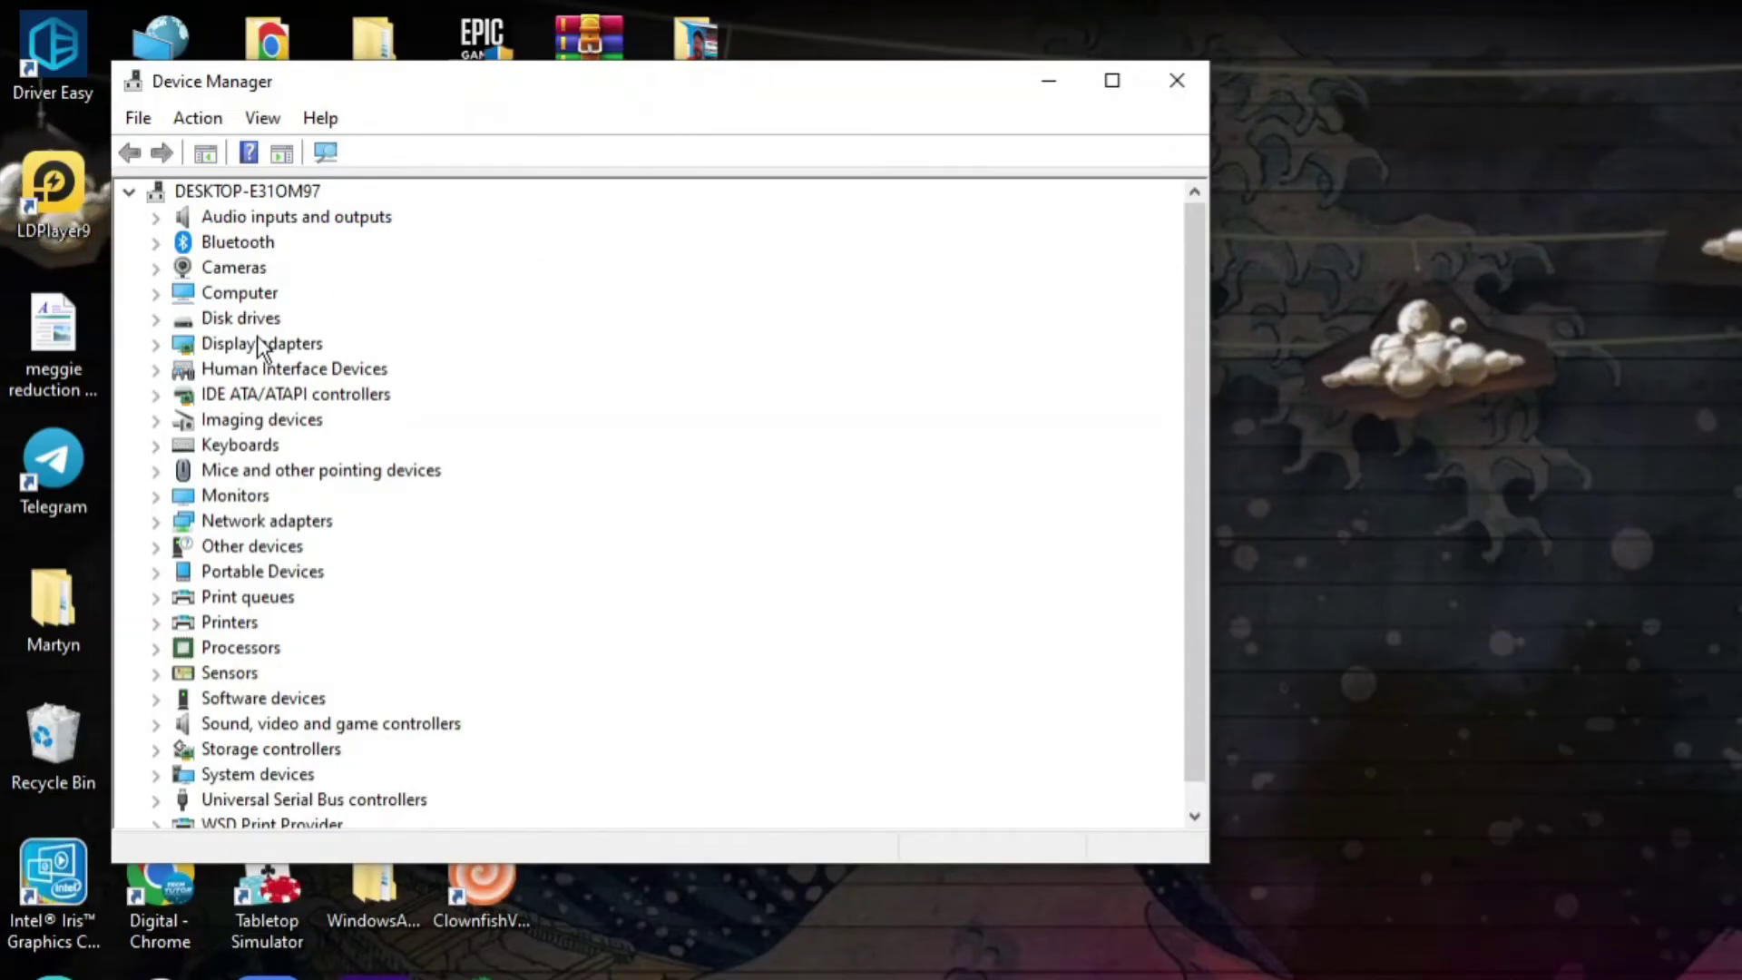
# Step: Search automatically for a newer Intel(R) Iris(TM) Pro Graphics 5200 driver, then close the wizard
pyautogui.click(261, 341)
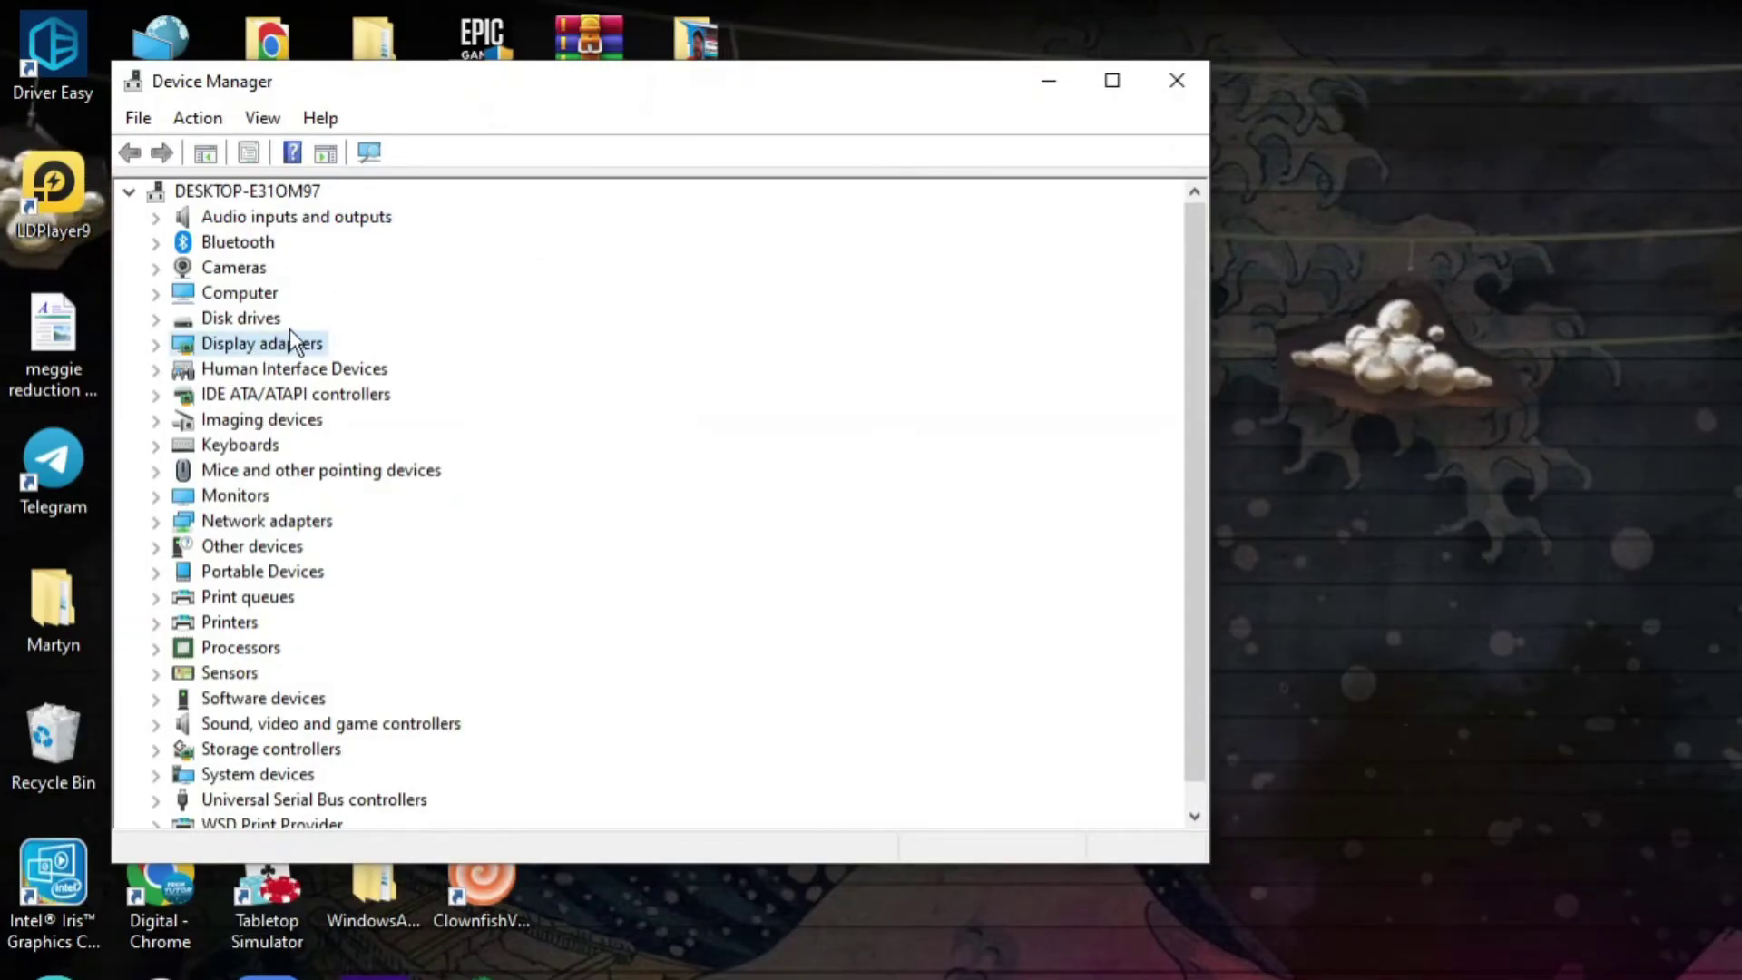
pyautogui.click(154, 349)
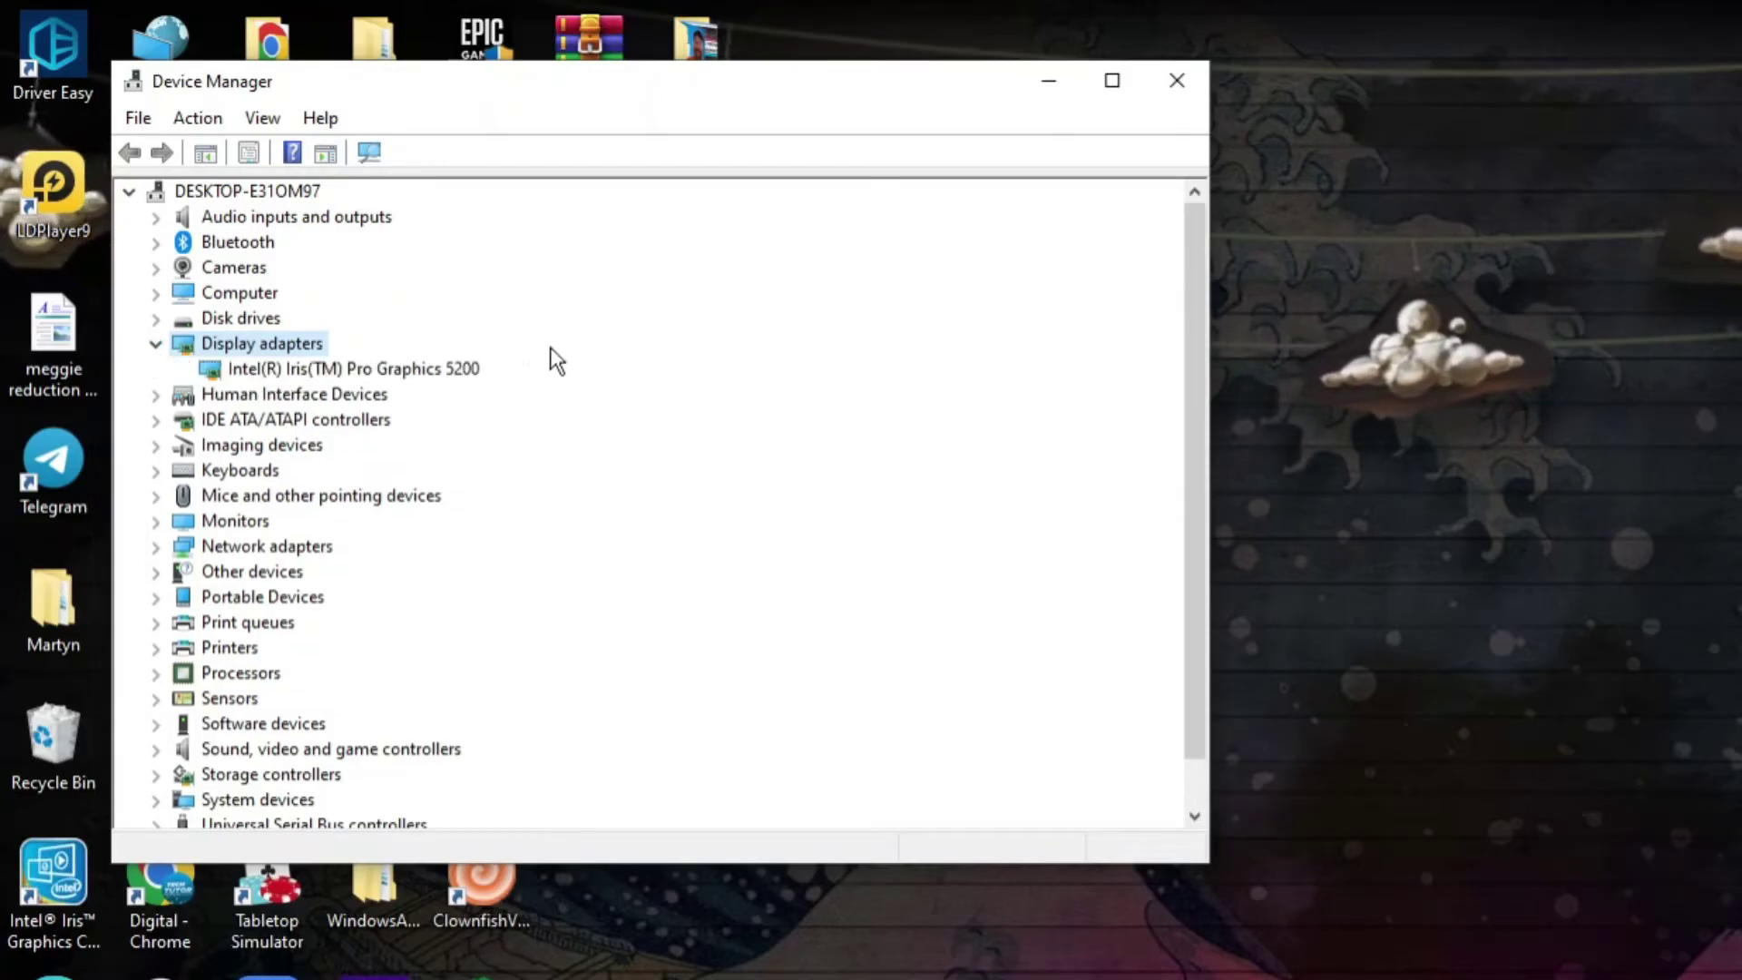
pyautogui.click(439, 367)
pyautogui.rightClick(440, 372)
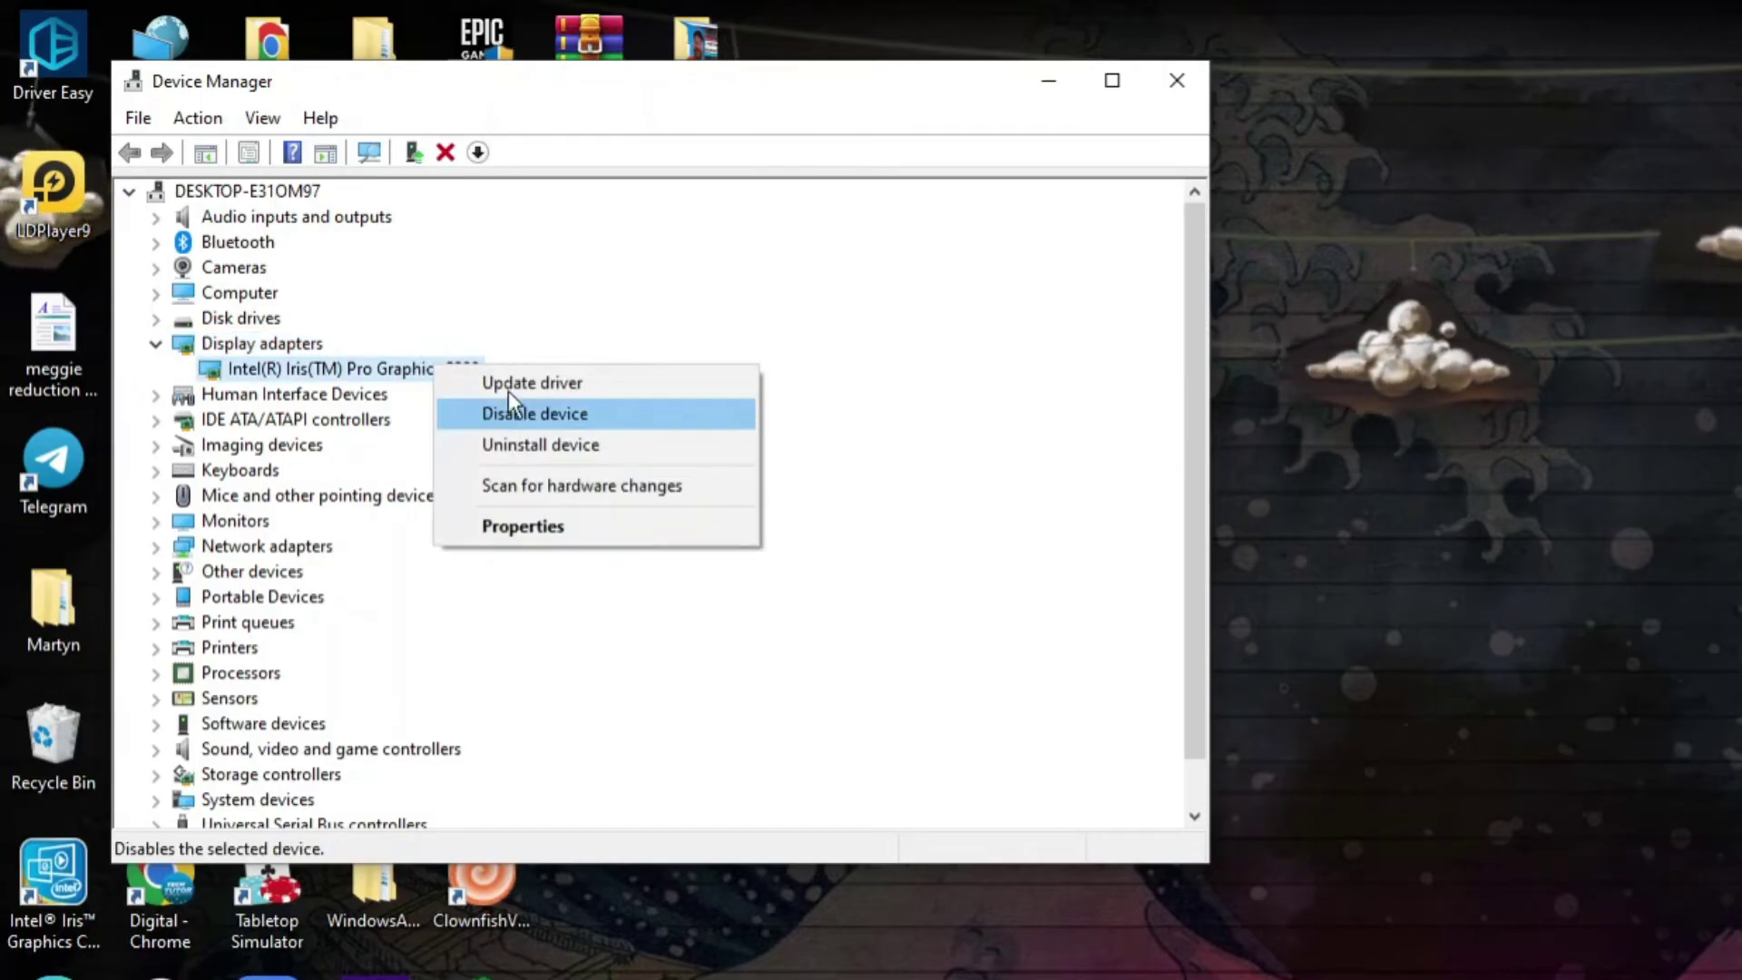
pyautogui.click(592, 379)
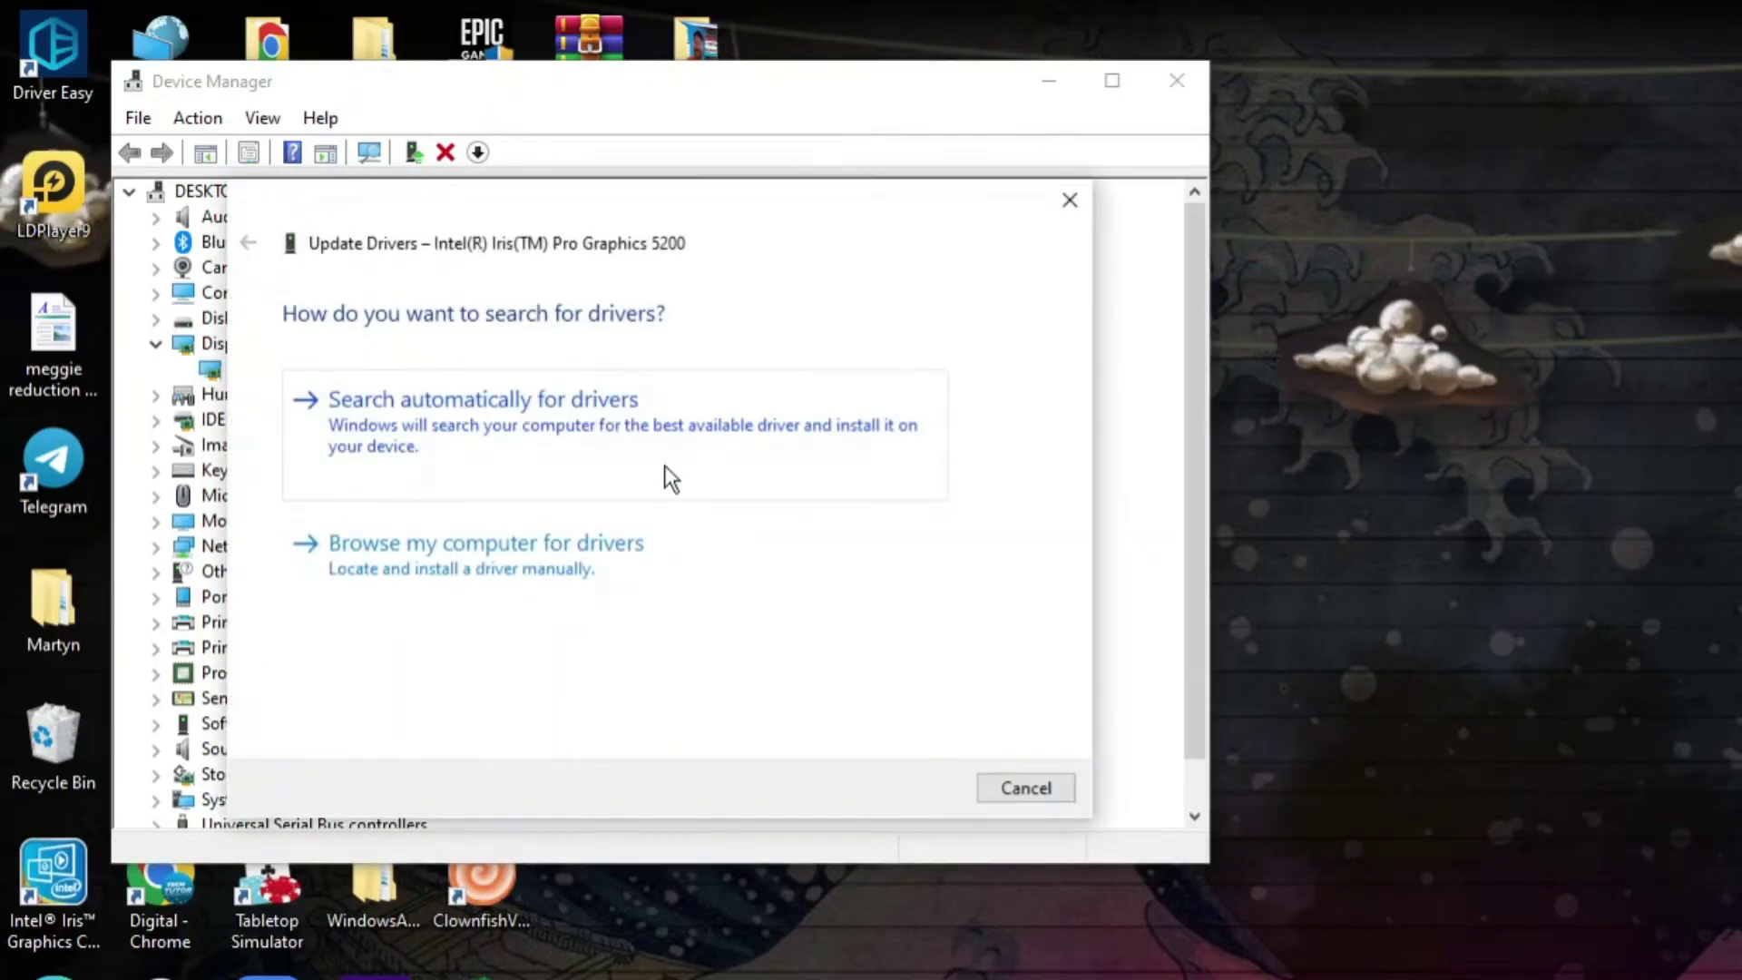
pyautogui.click(595, 417)
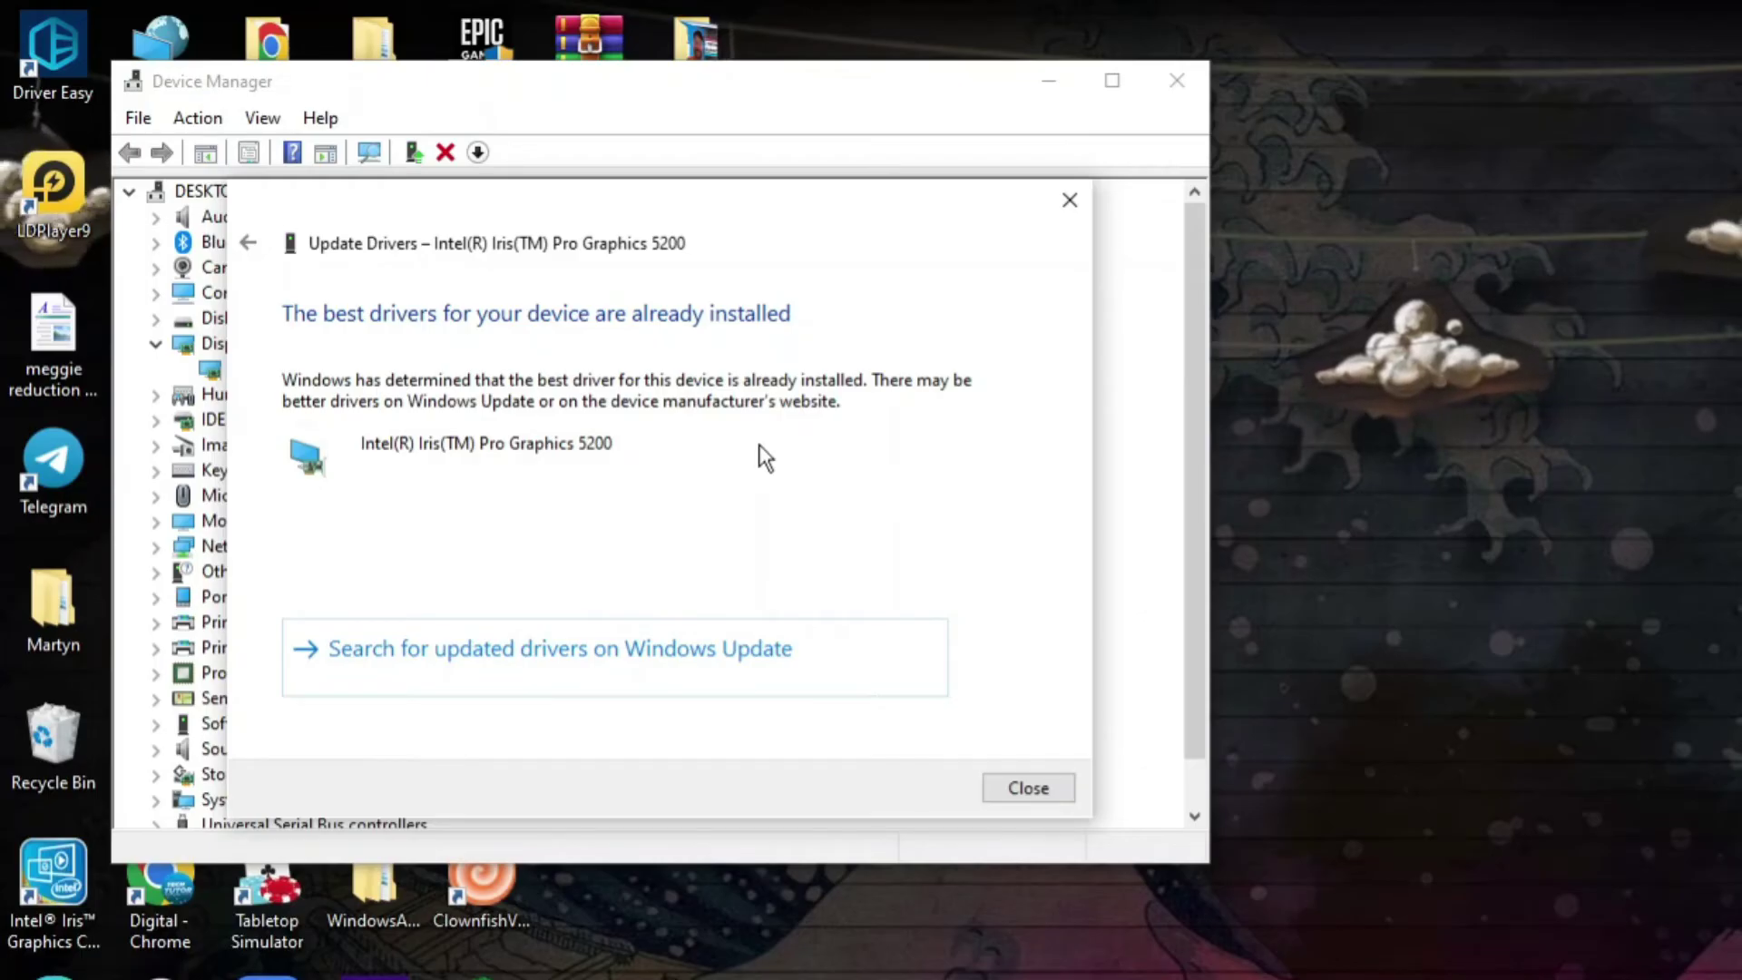
pyautogui.click(1070, 199)
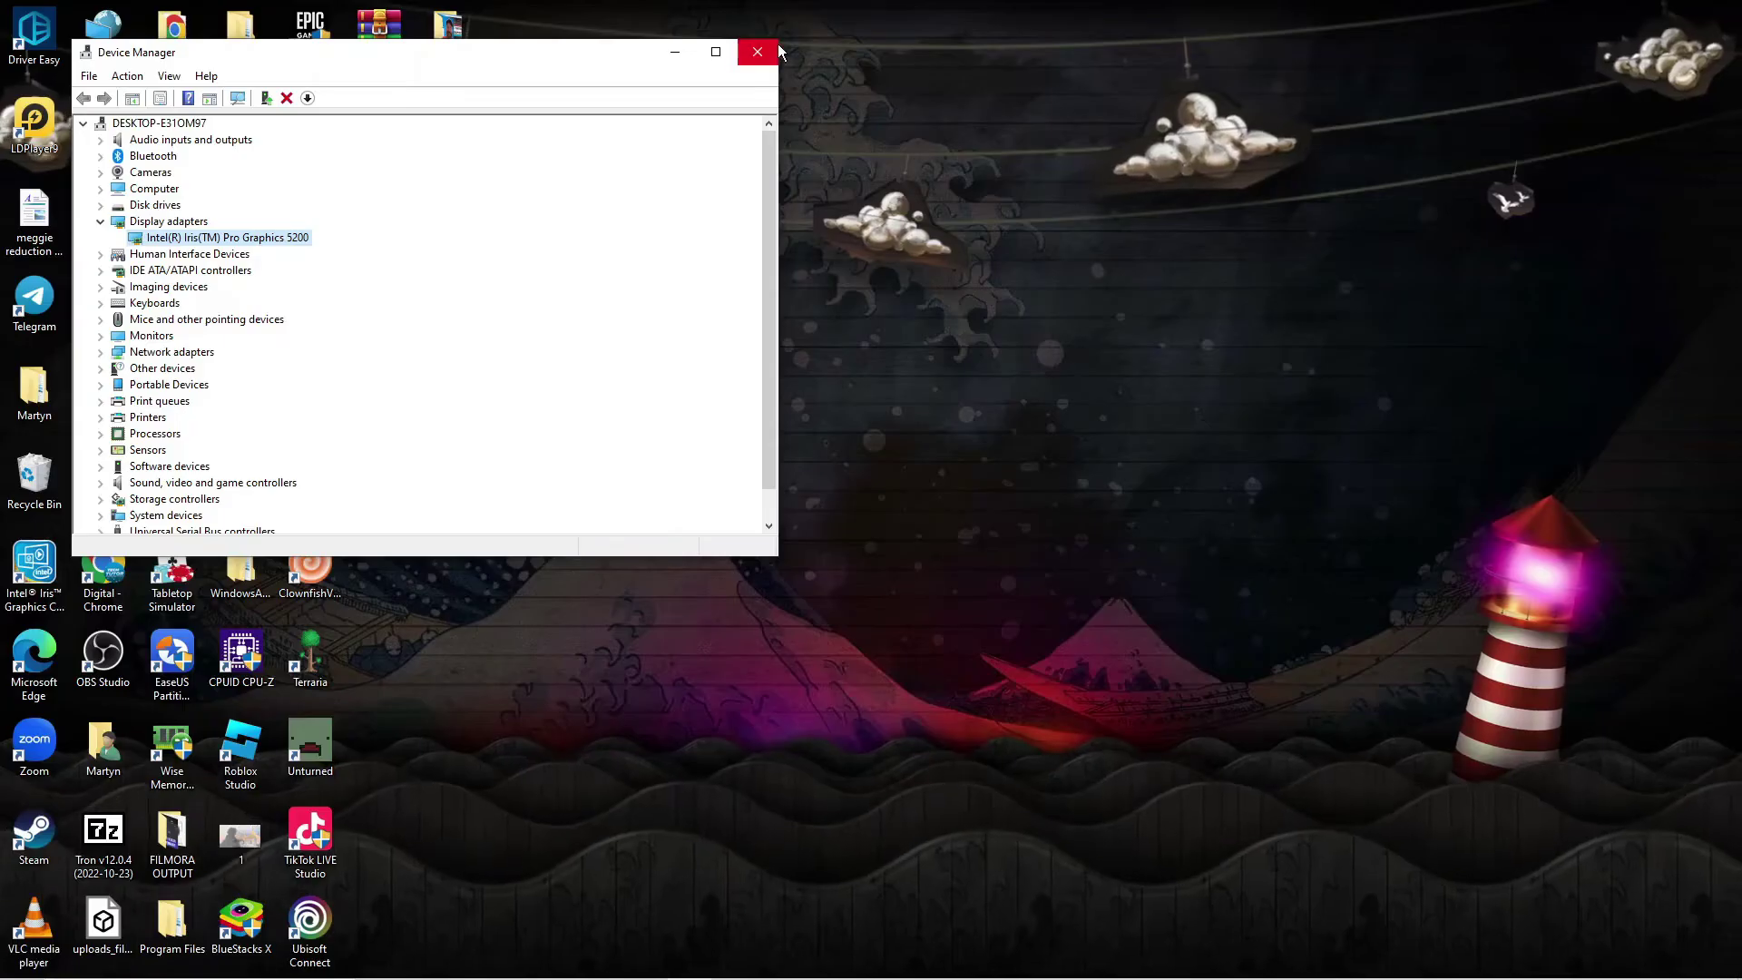
pyautogui.click(1177, 80)
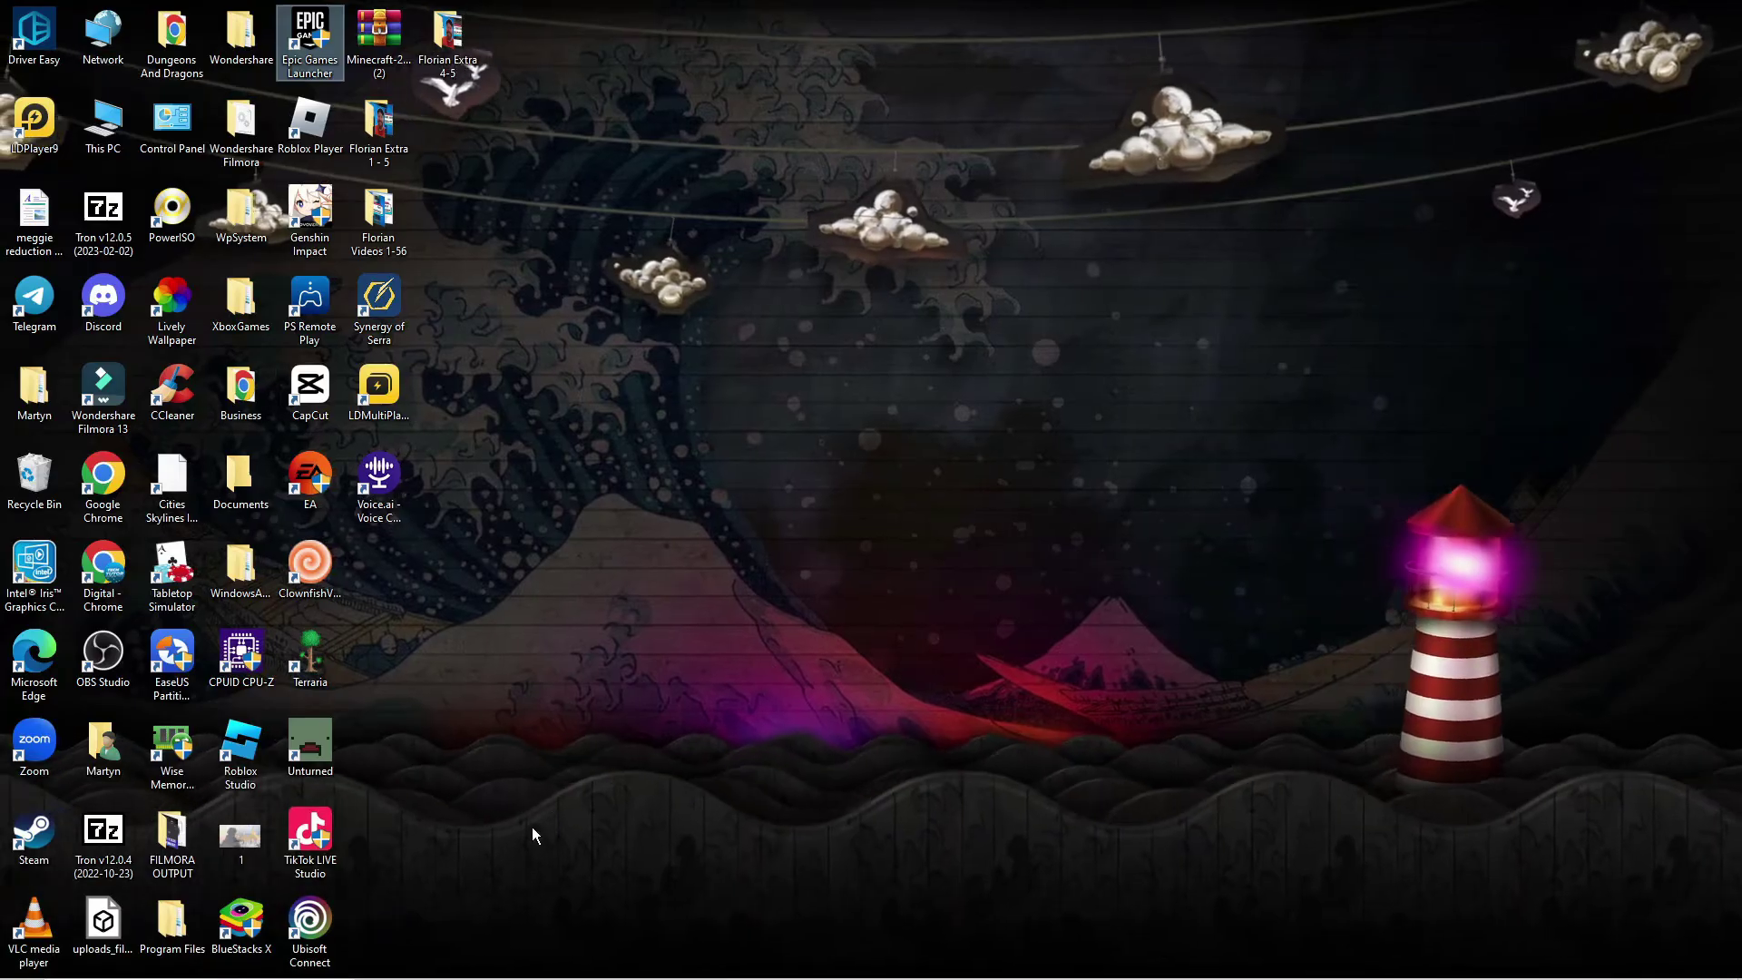
pyautogui.click(181, 965)
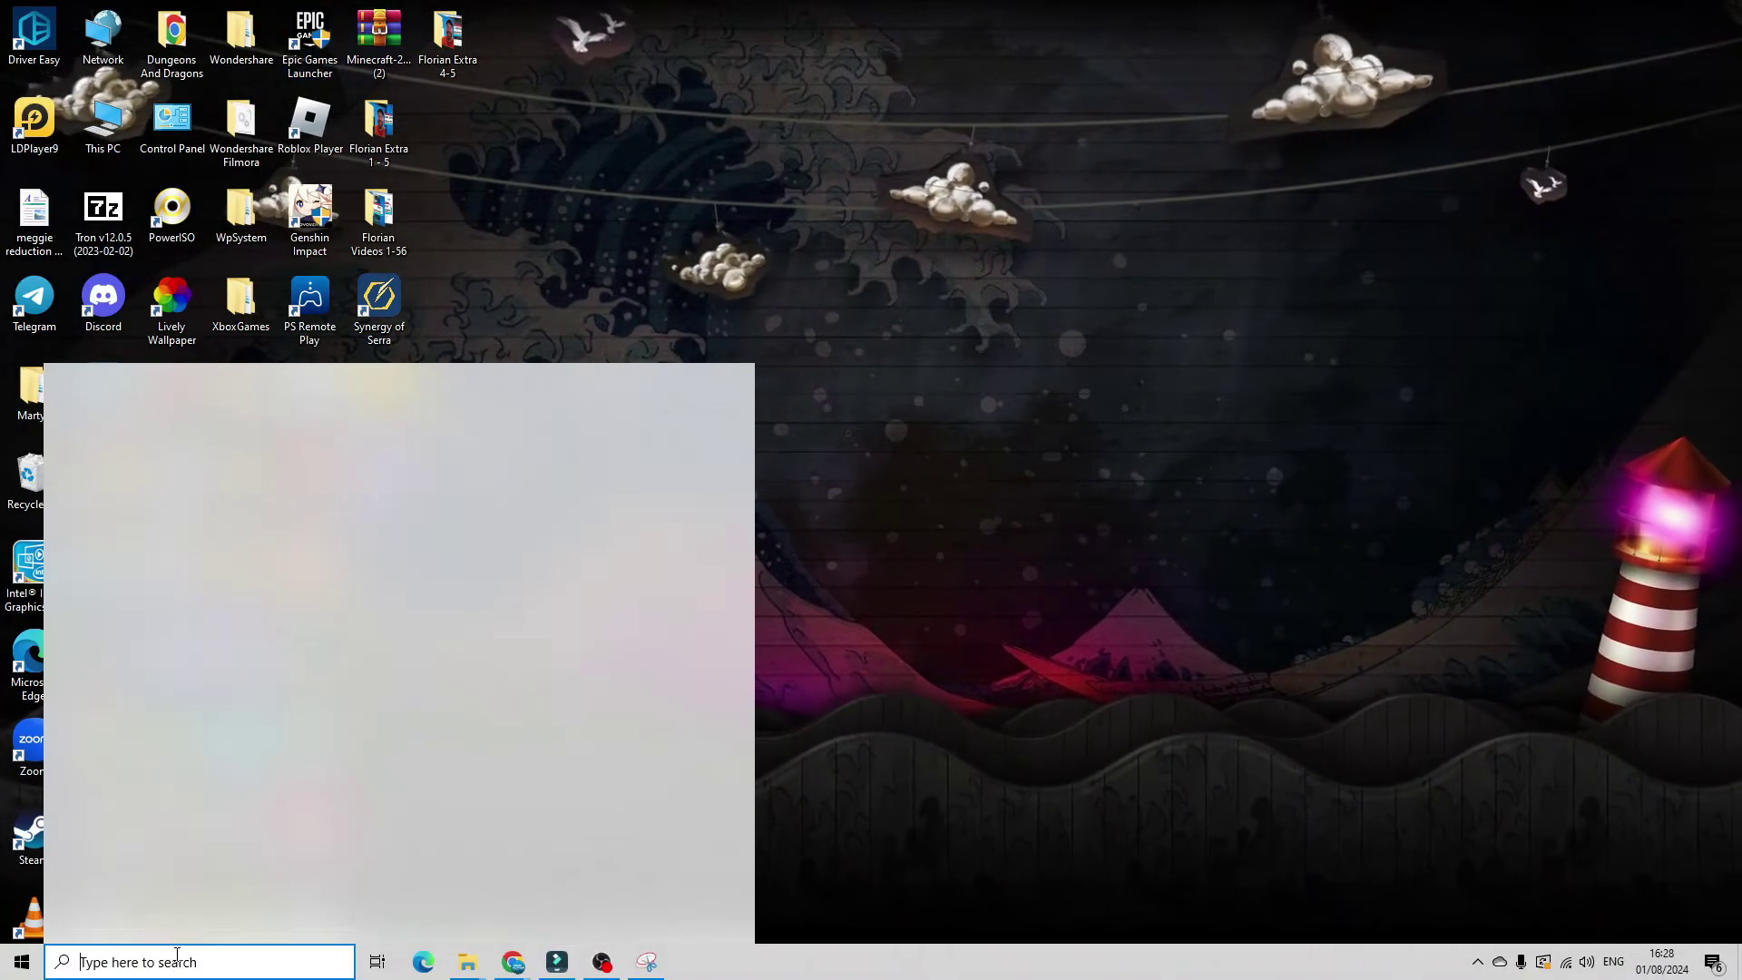
pyautogui.write('uoad')
pyautogui.press('BackSpace')
pyautogui.press('BackSpace')
pyautogui.press('BackSpace')
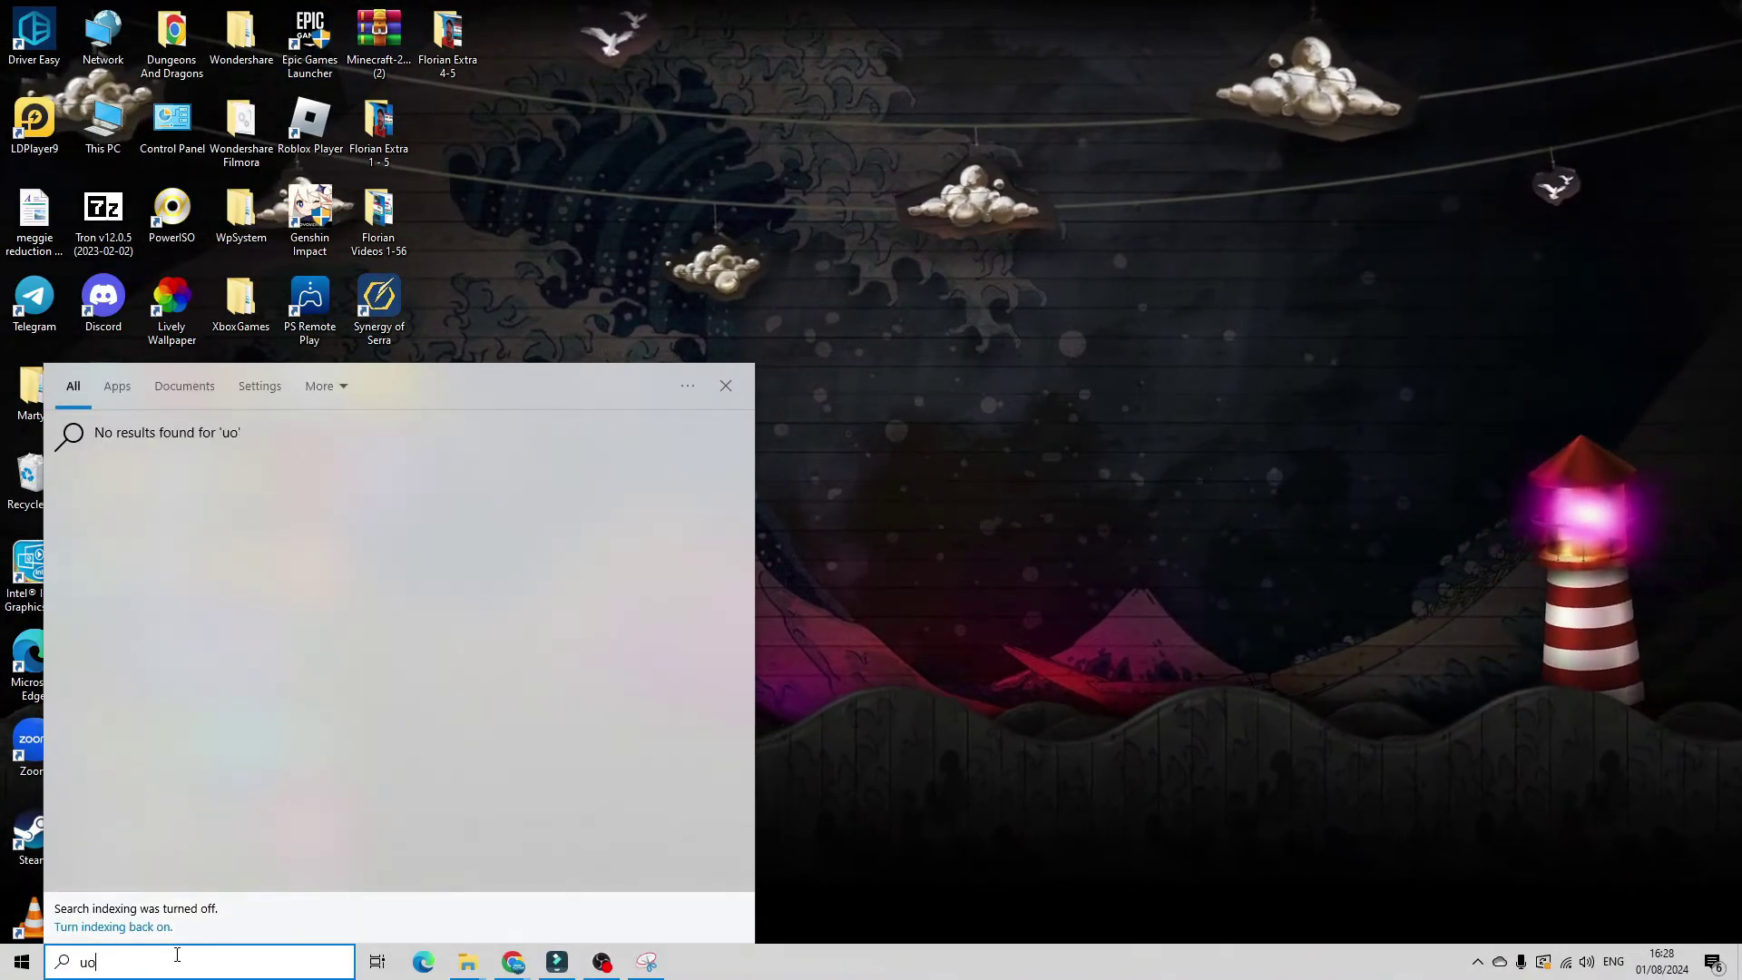
pyautogui.write('pd')
pyautogui.press('BackSpace')
pyautogui.press('BackSpace')
pyautogui.press('BackSpace')
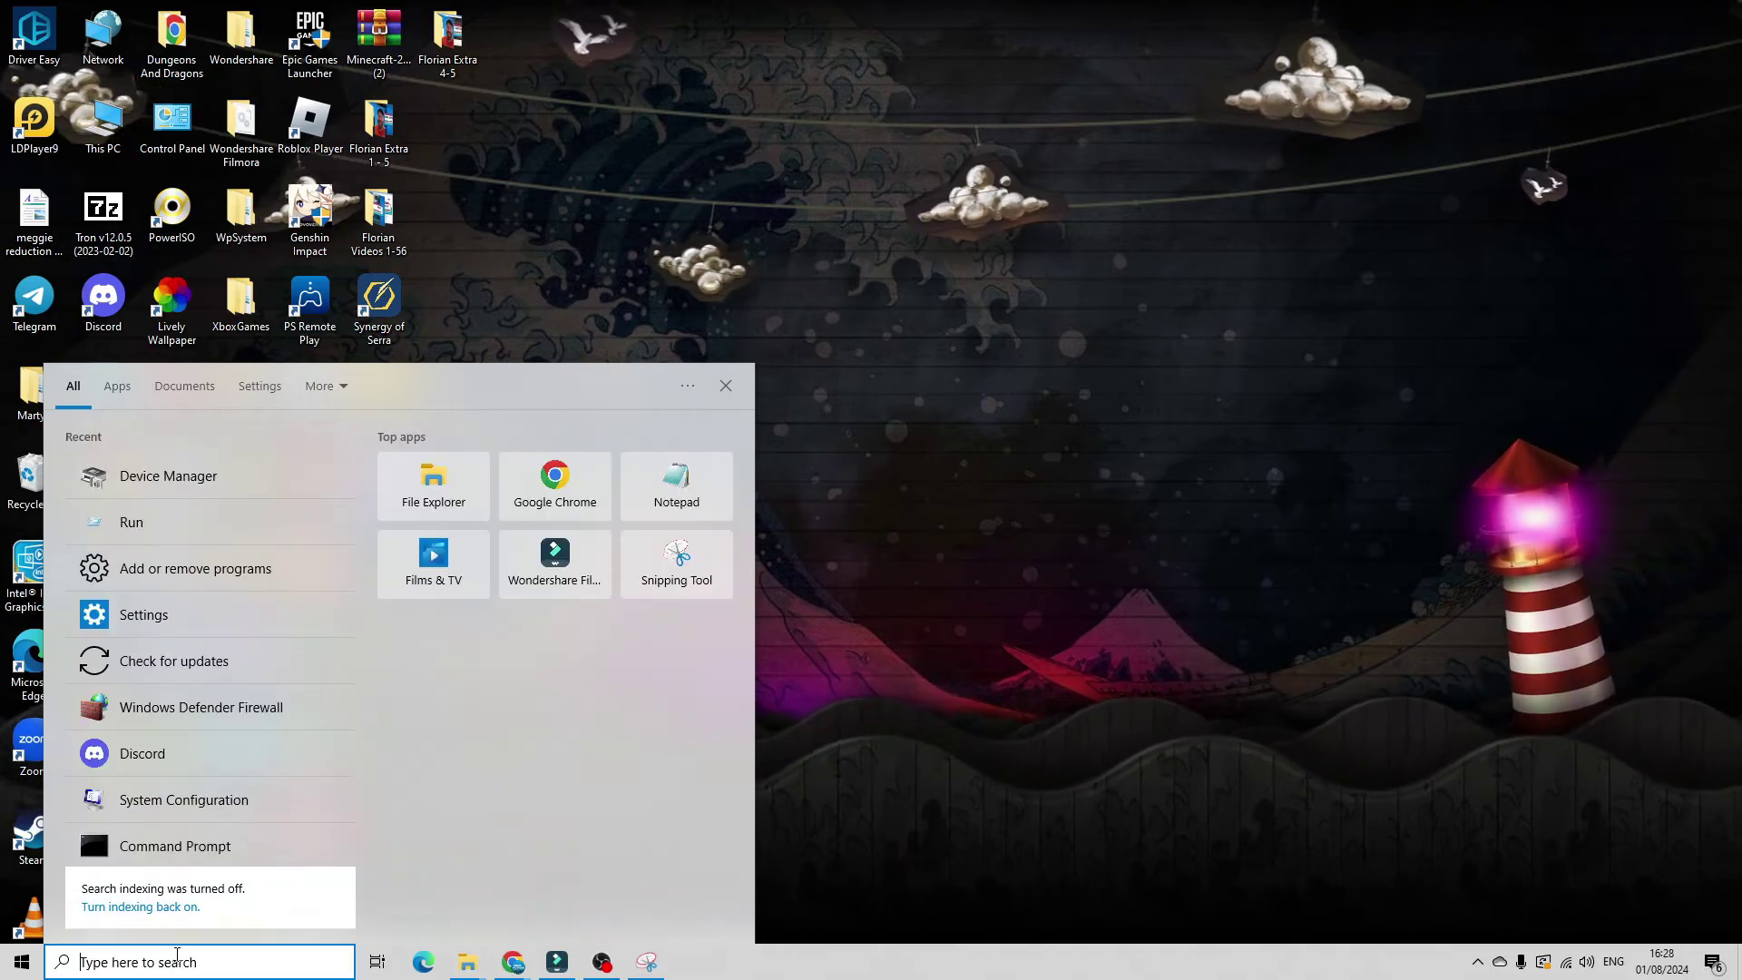
pyautogui.write('updates')
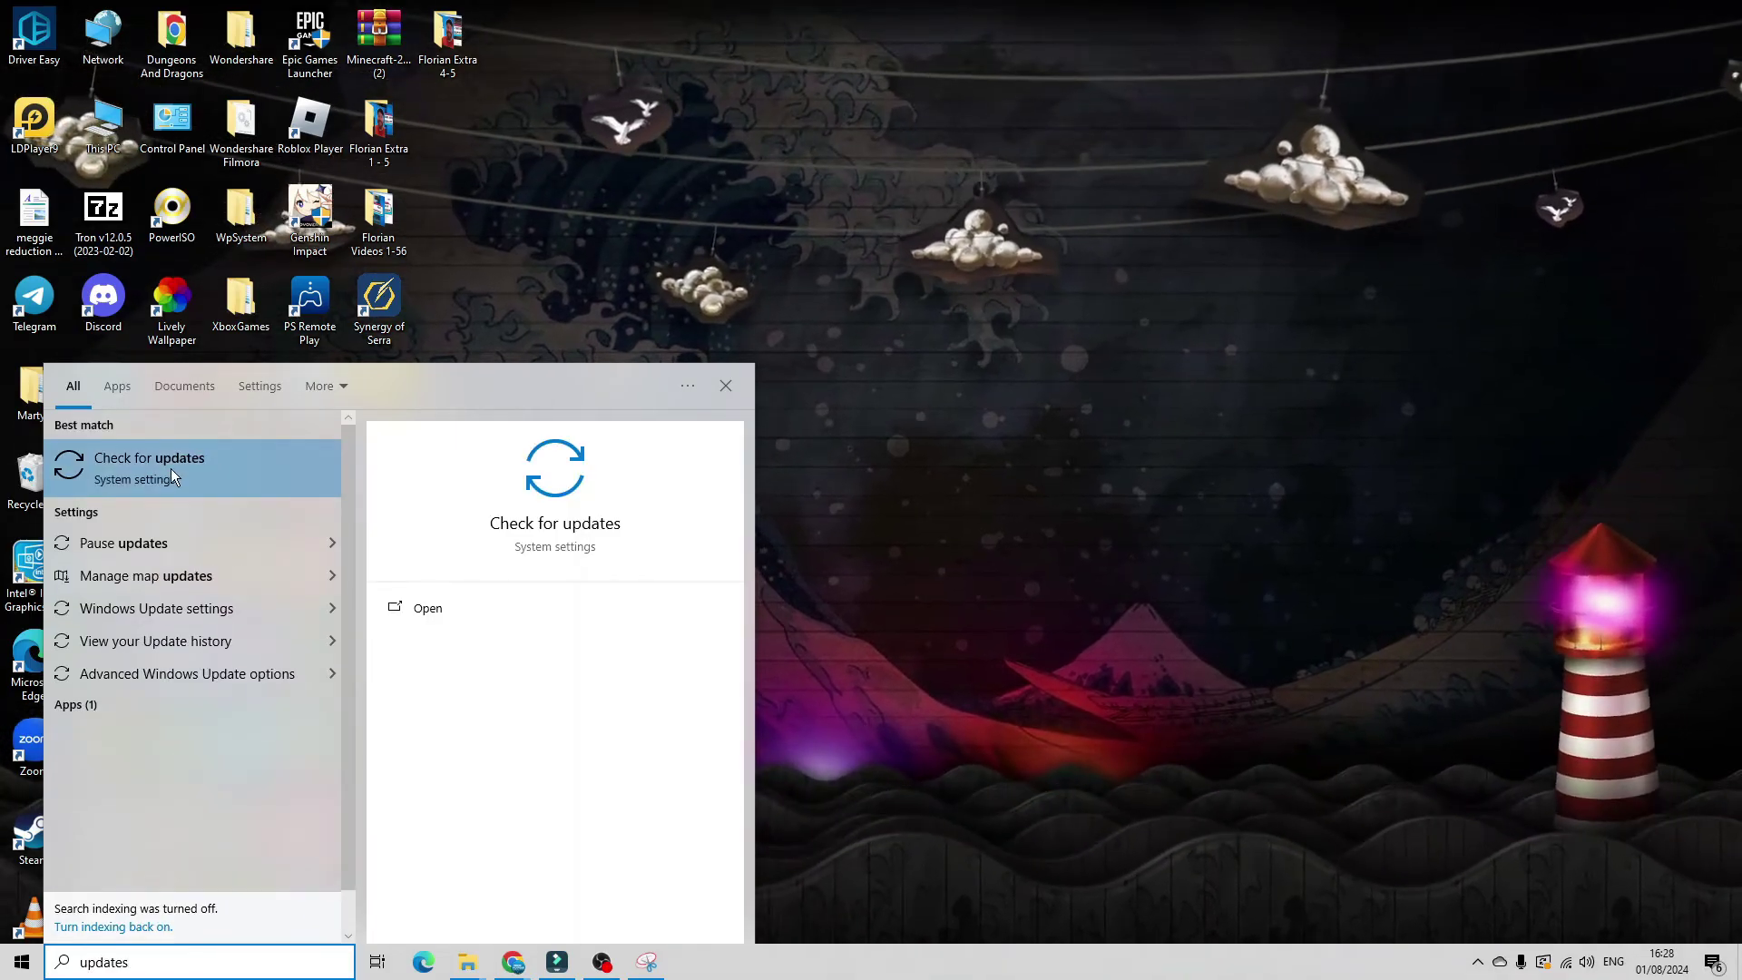
pyautogui.click(207, 472)
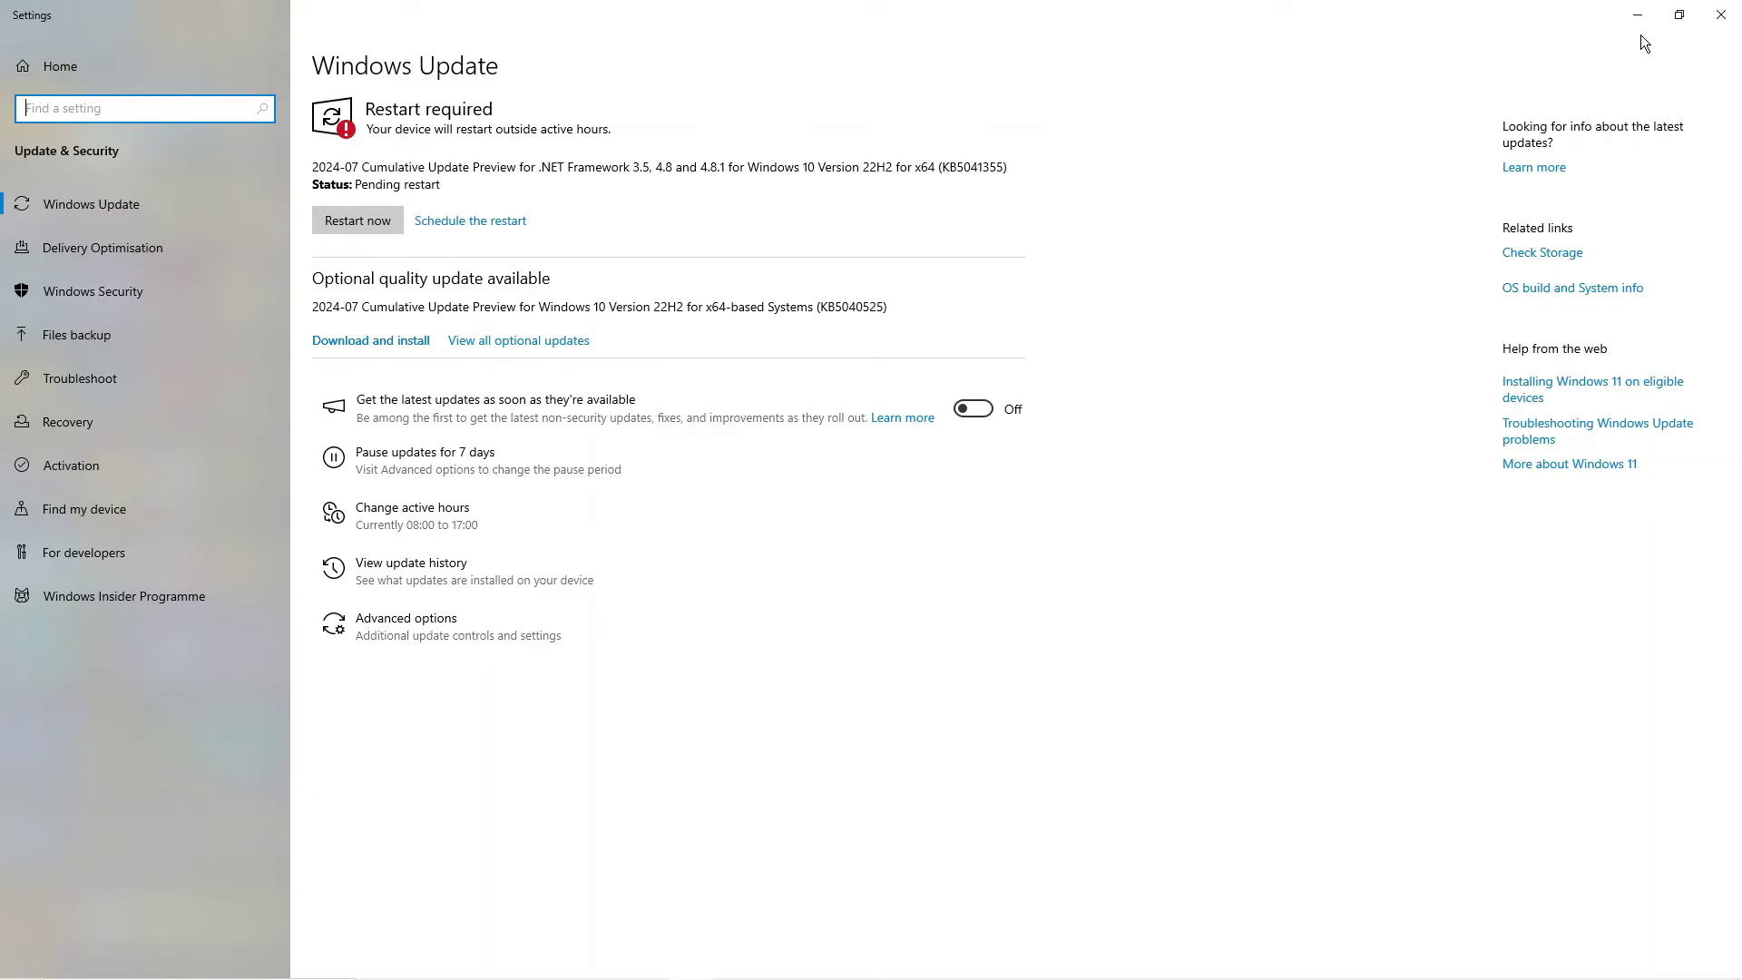
pyautogui.click(1717, 16)
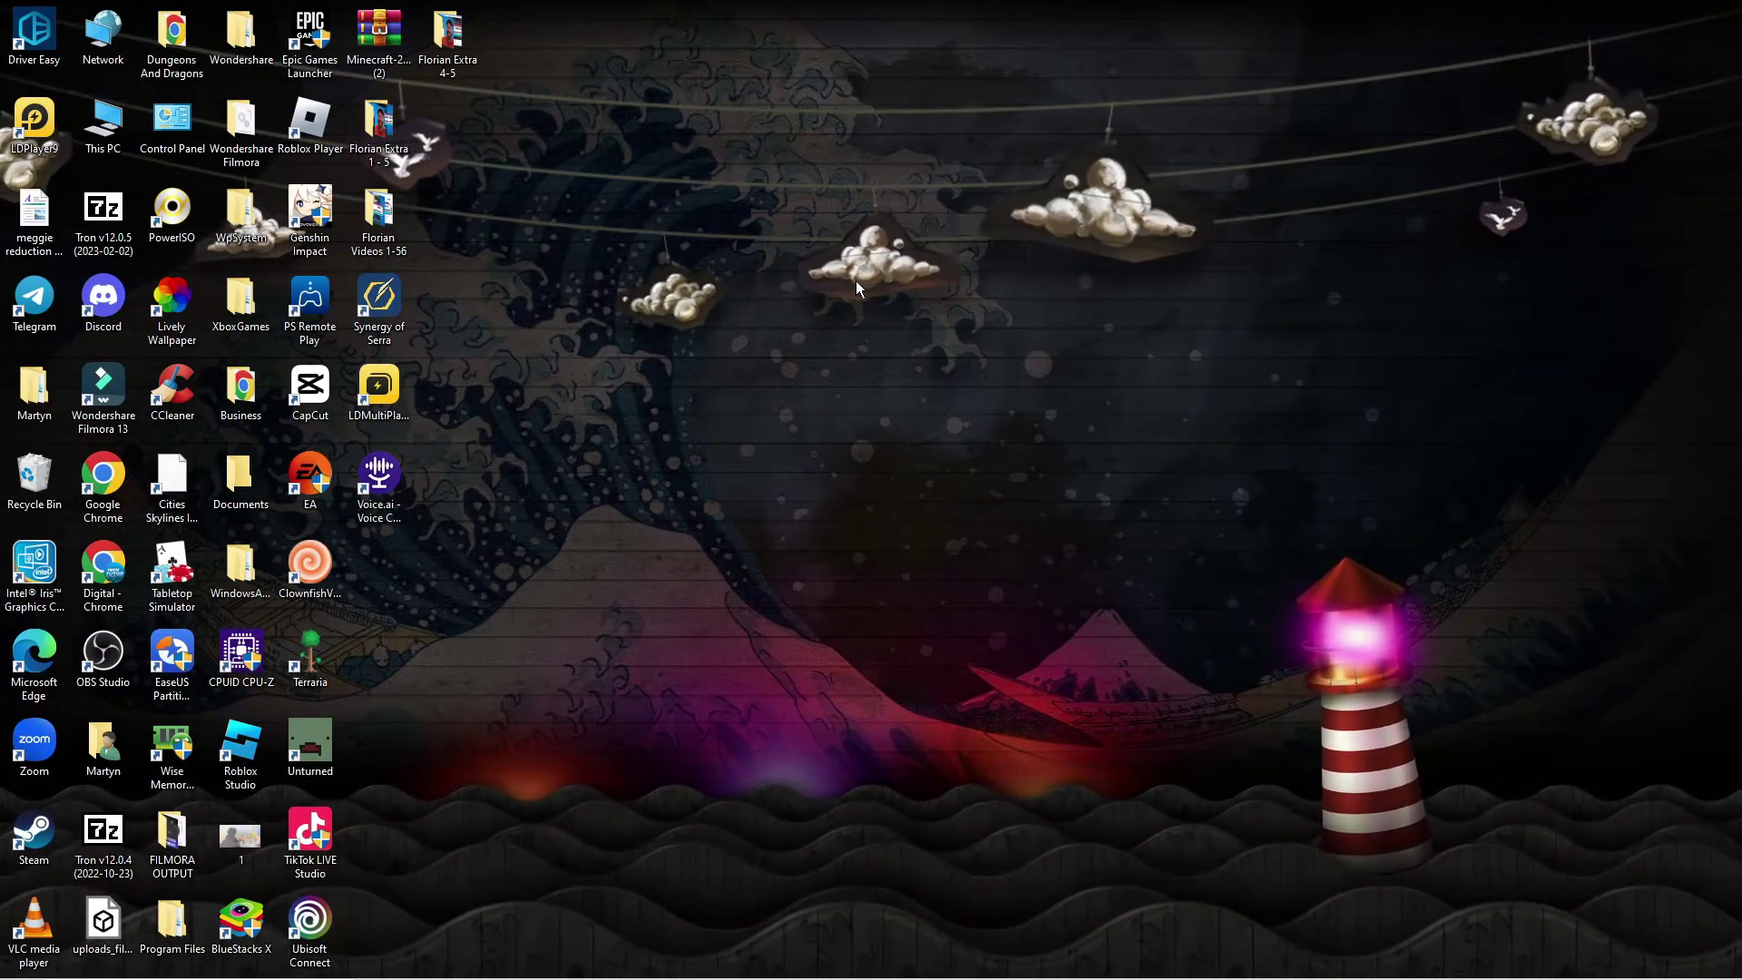
# Step: Run appwiz.cpl from the Run dialog to open Programs and Features
pyautogui.click(310, 36)
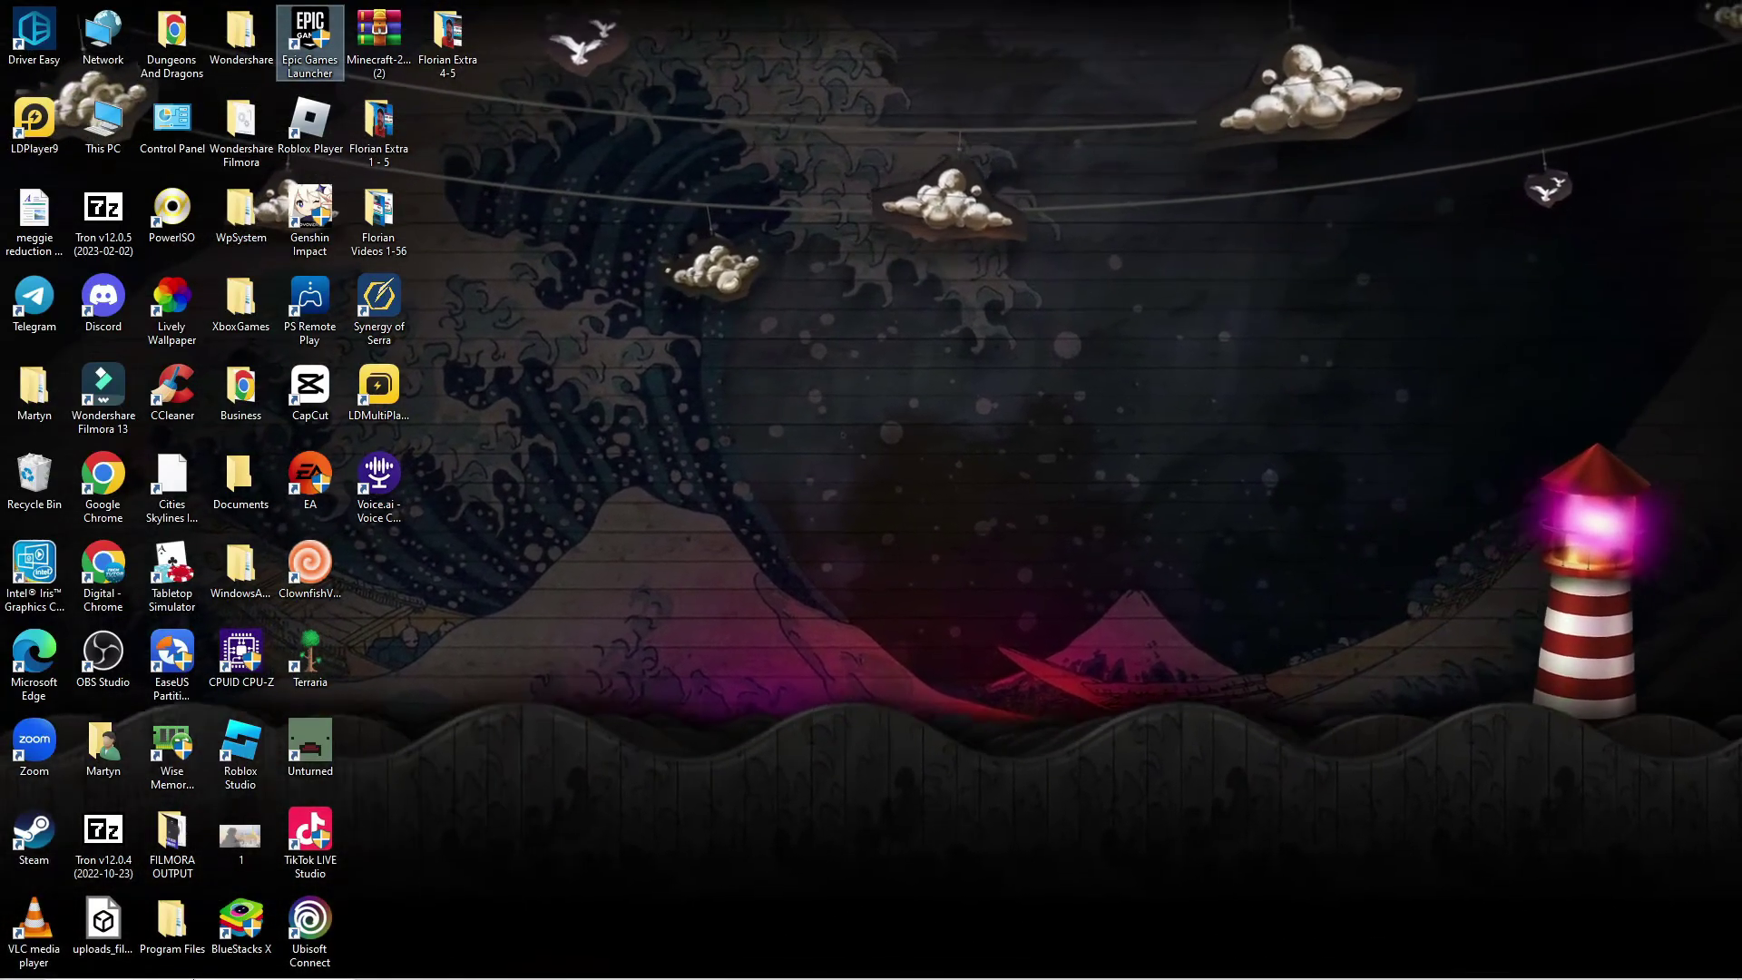
pyautogui.click(184, 962)
pyautogui.write('run')
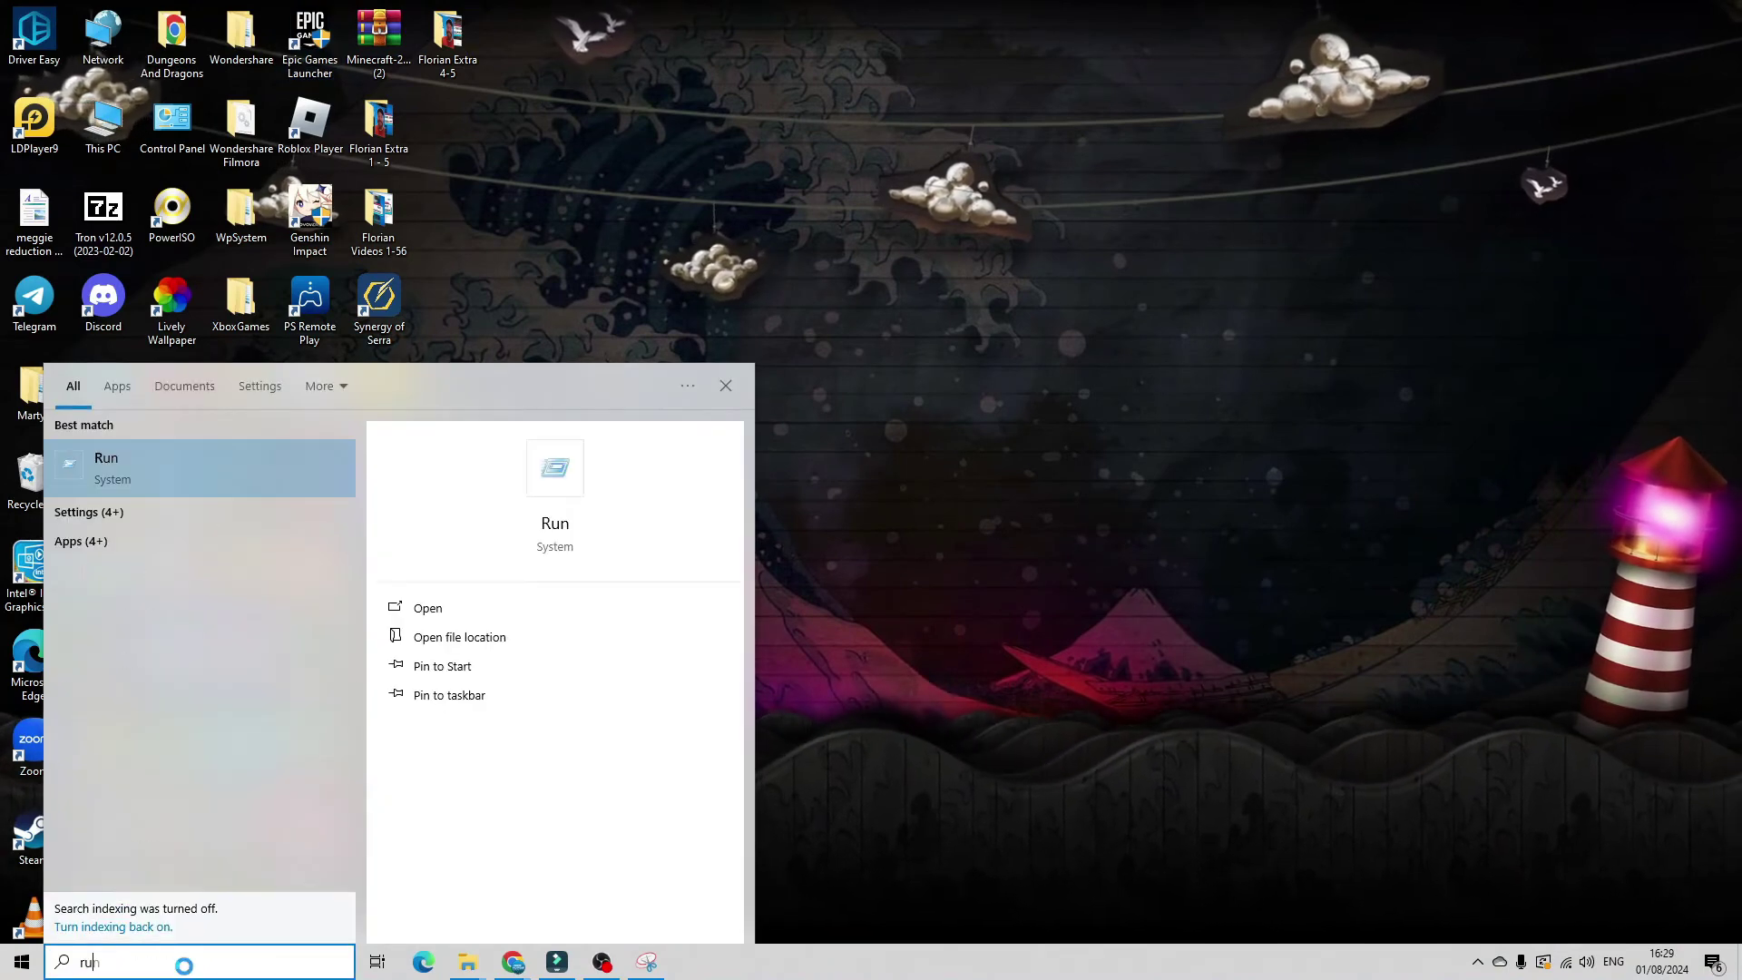
pyautogui.press('Return')
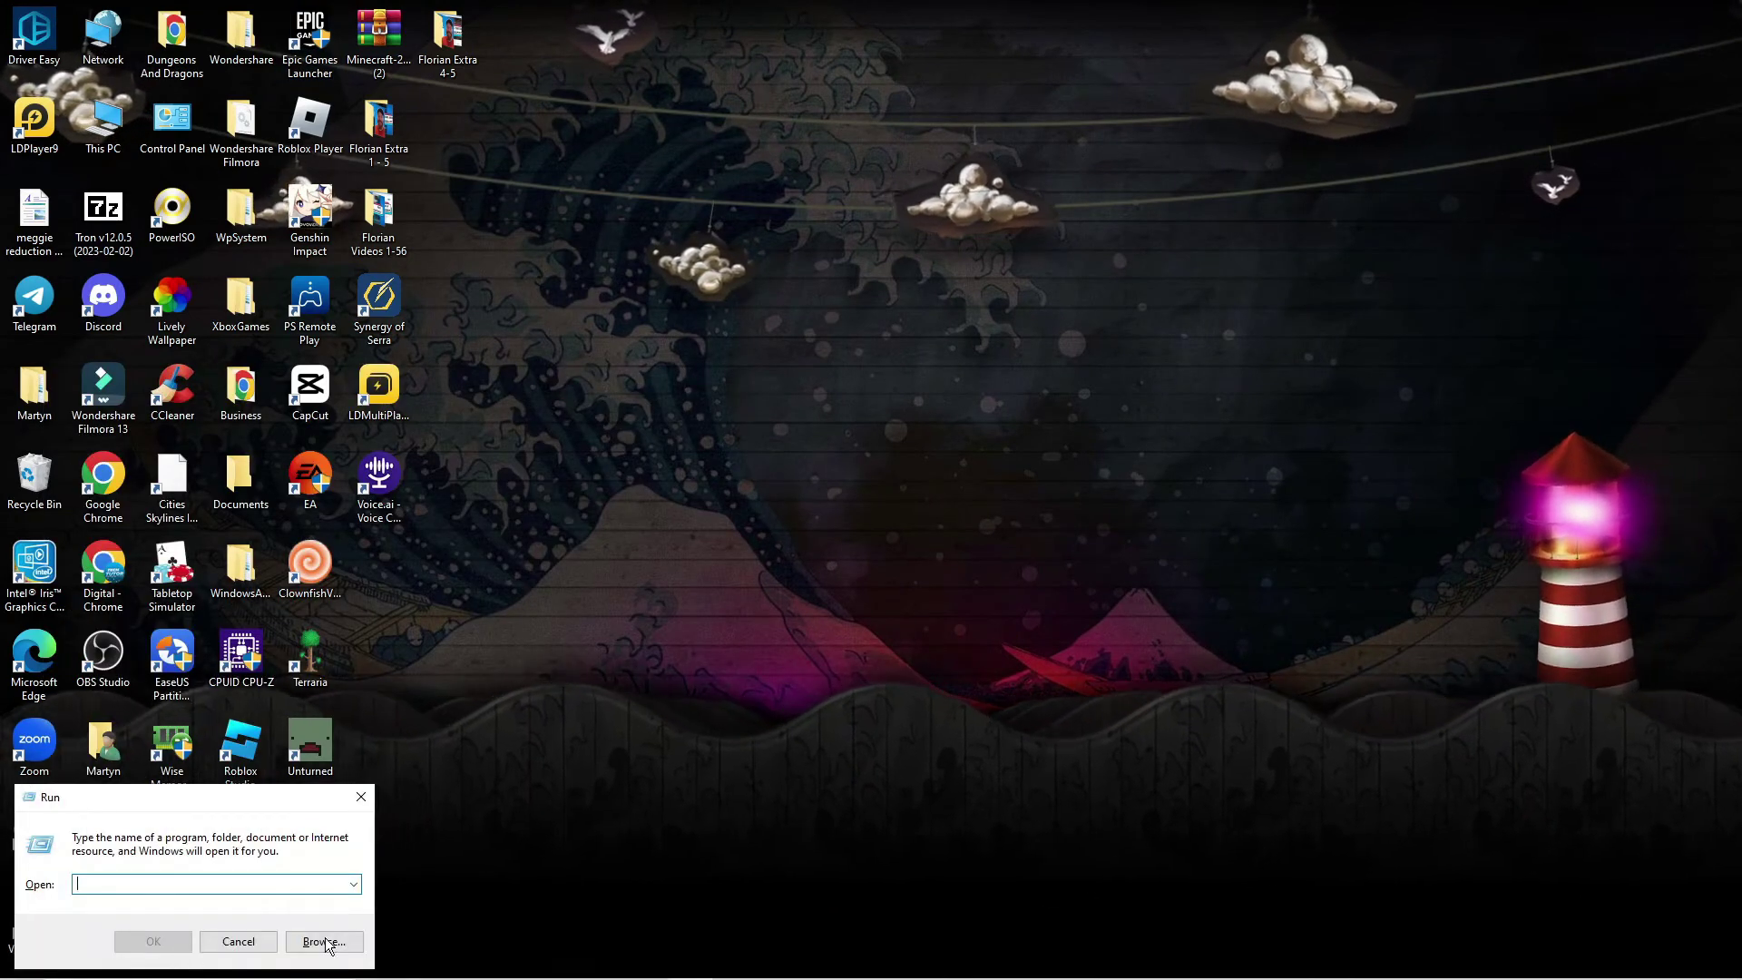
pyautogui.write('appwiz')
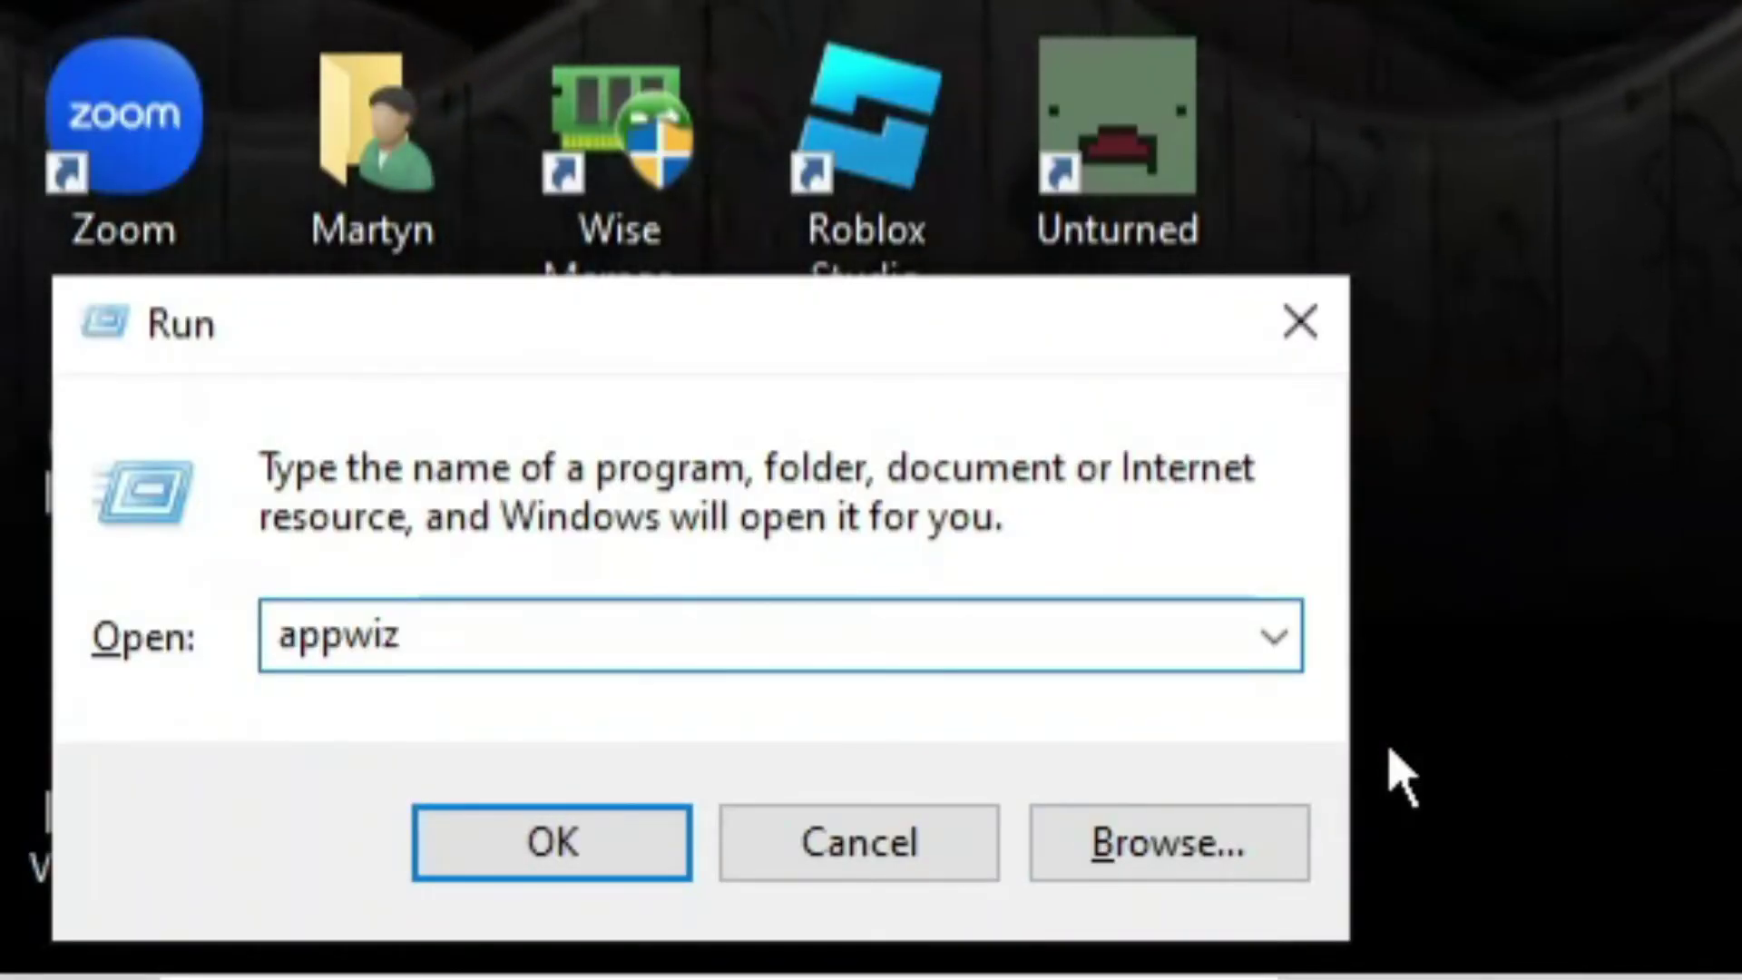
pyautogui.write('.cpl')
pyautogui.press('Return')
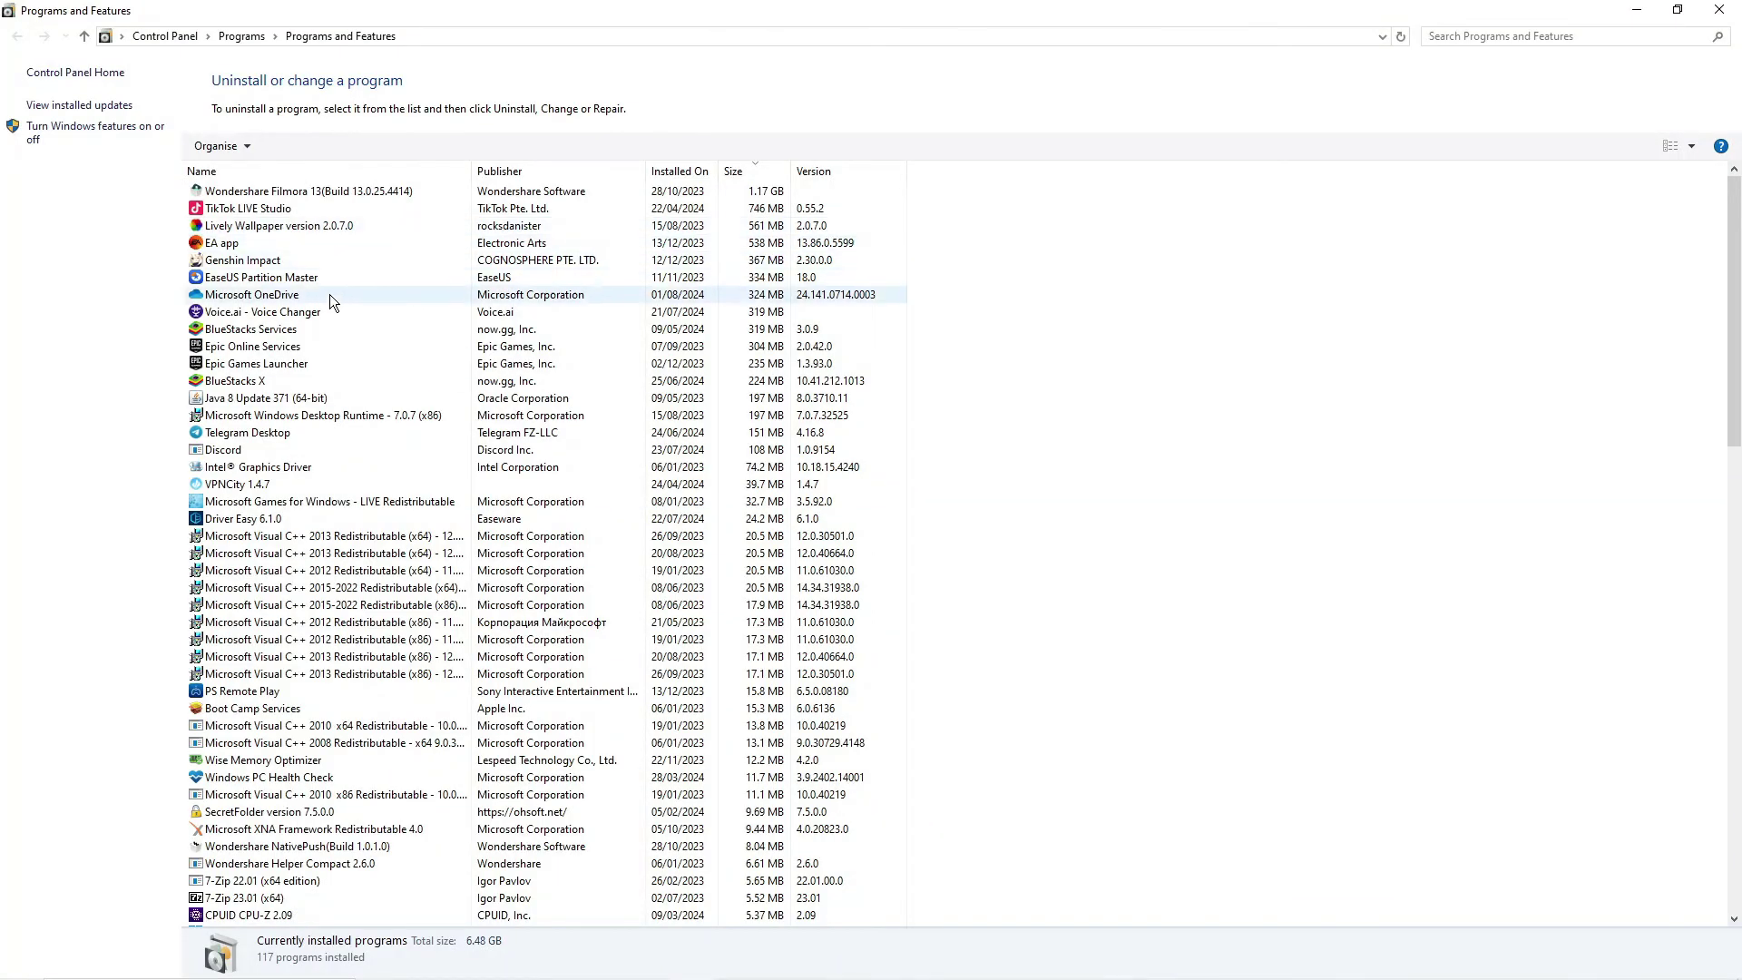
# Step: Select Epic Games Launcher in the programs list and start its Repair
pyautogui.click(250, 365)
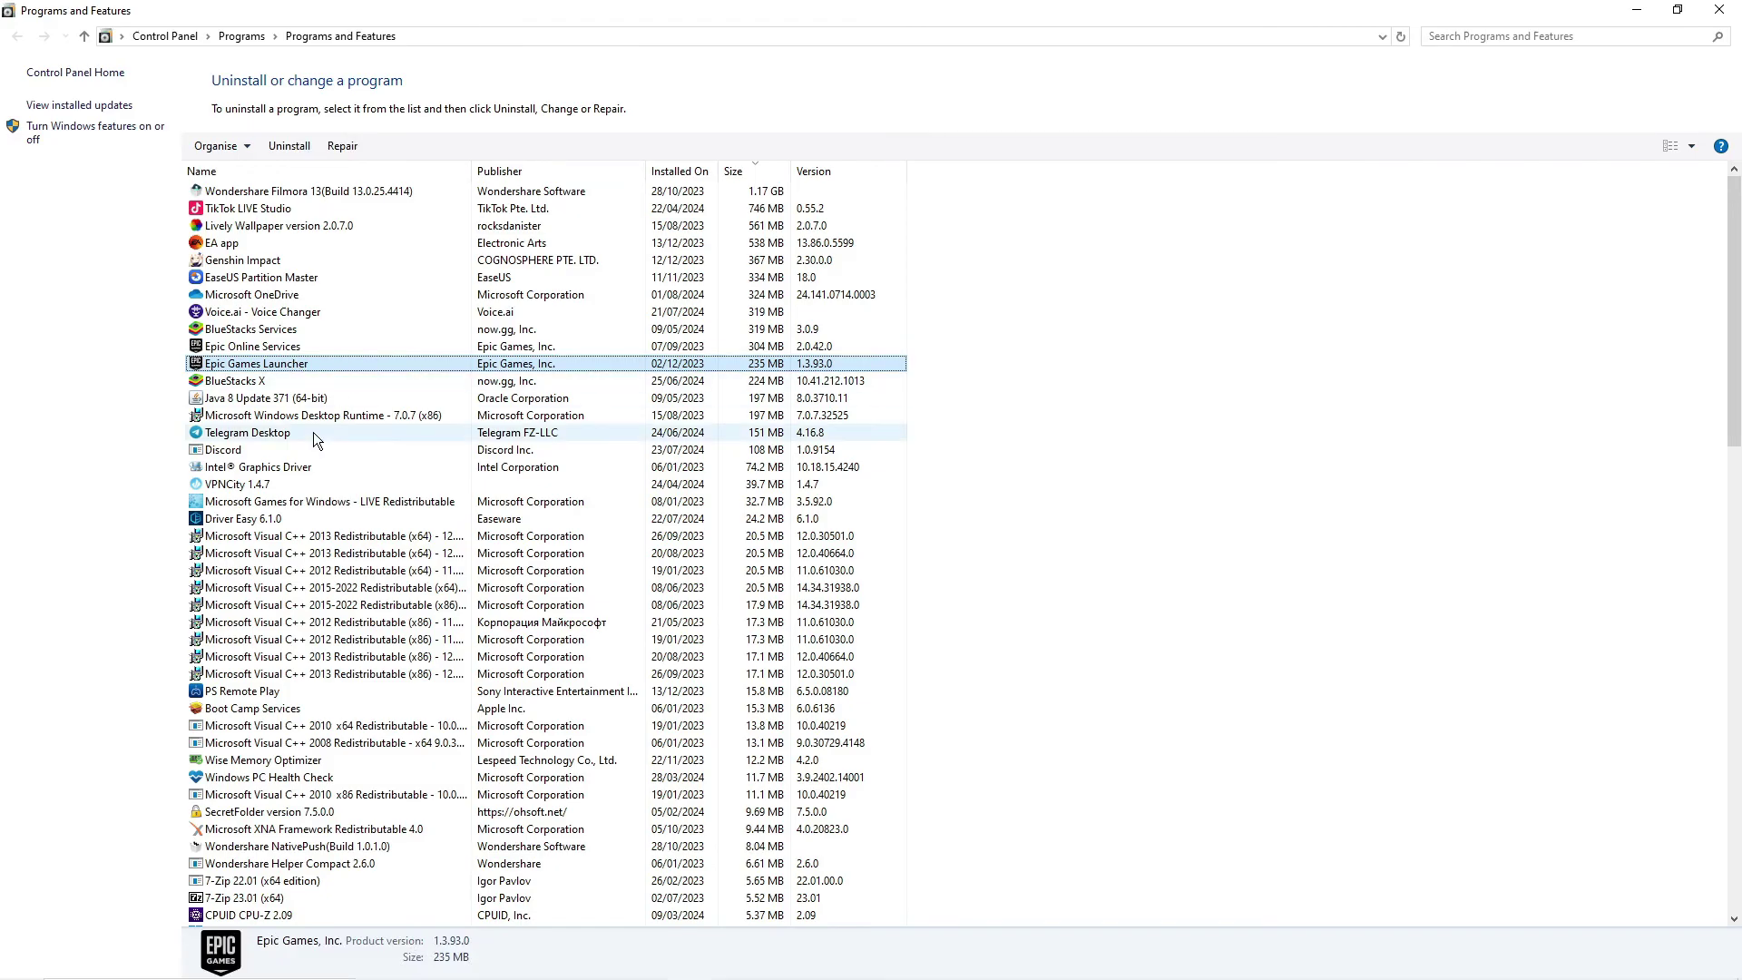
pyautogui.click(361, 143)
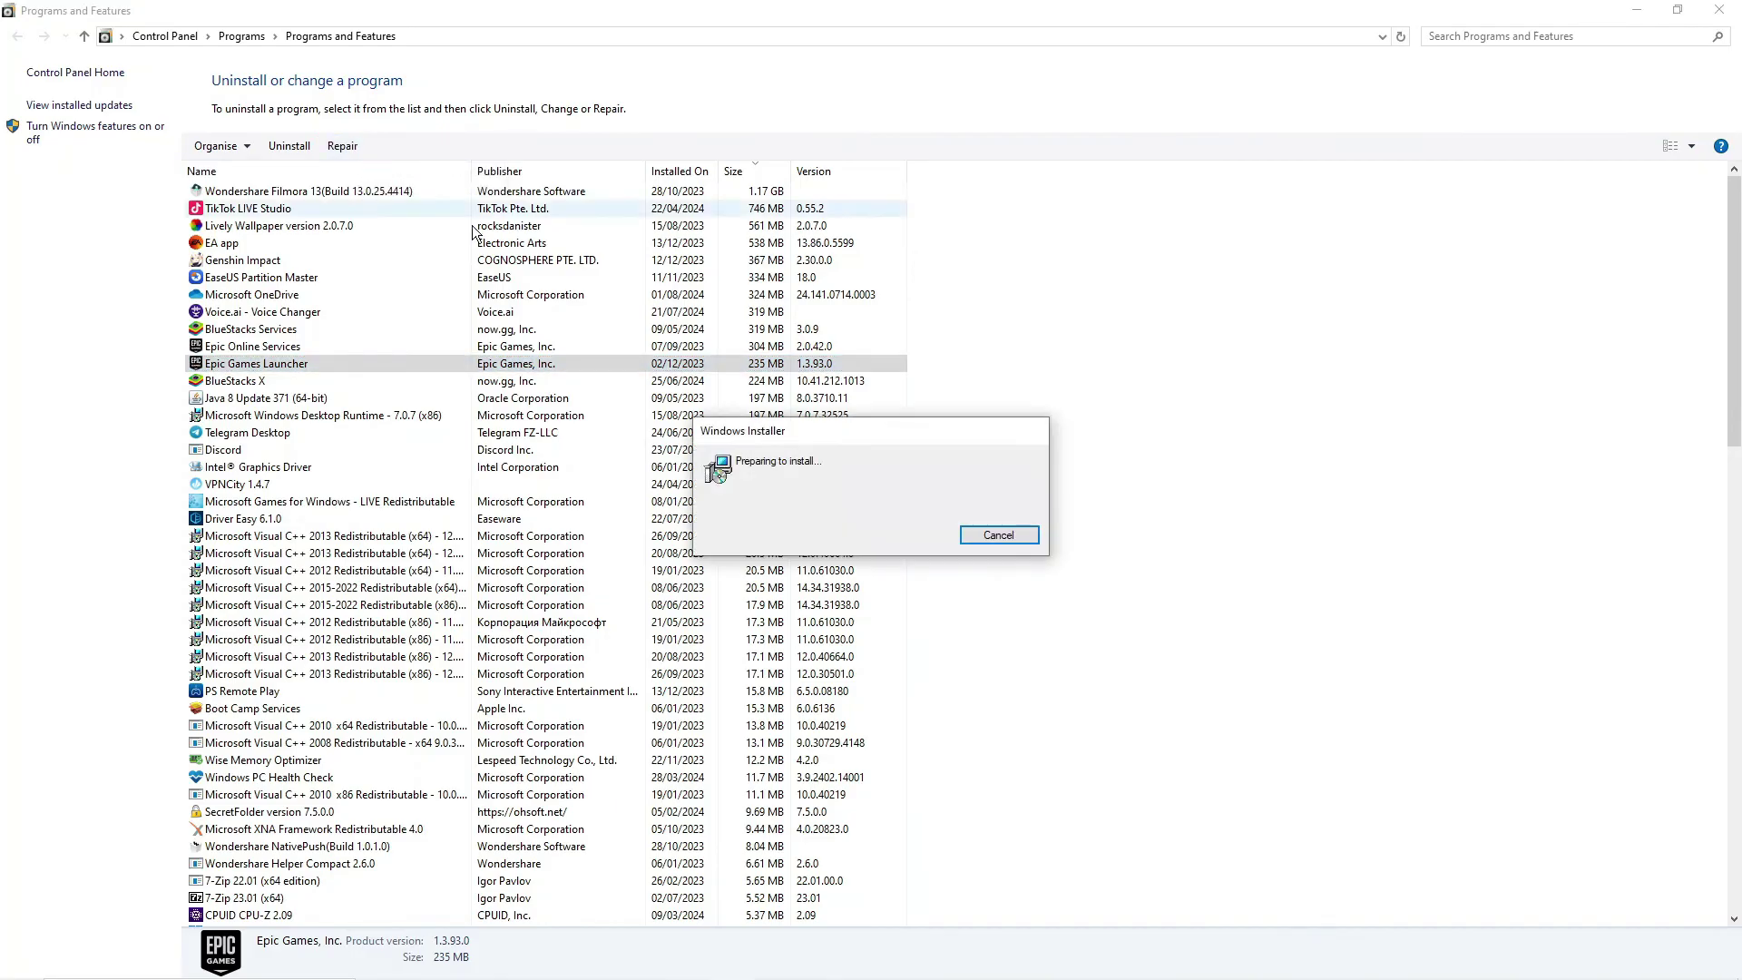